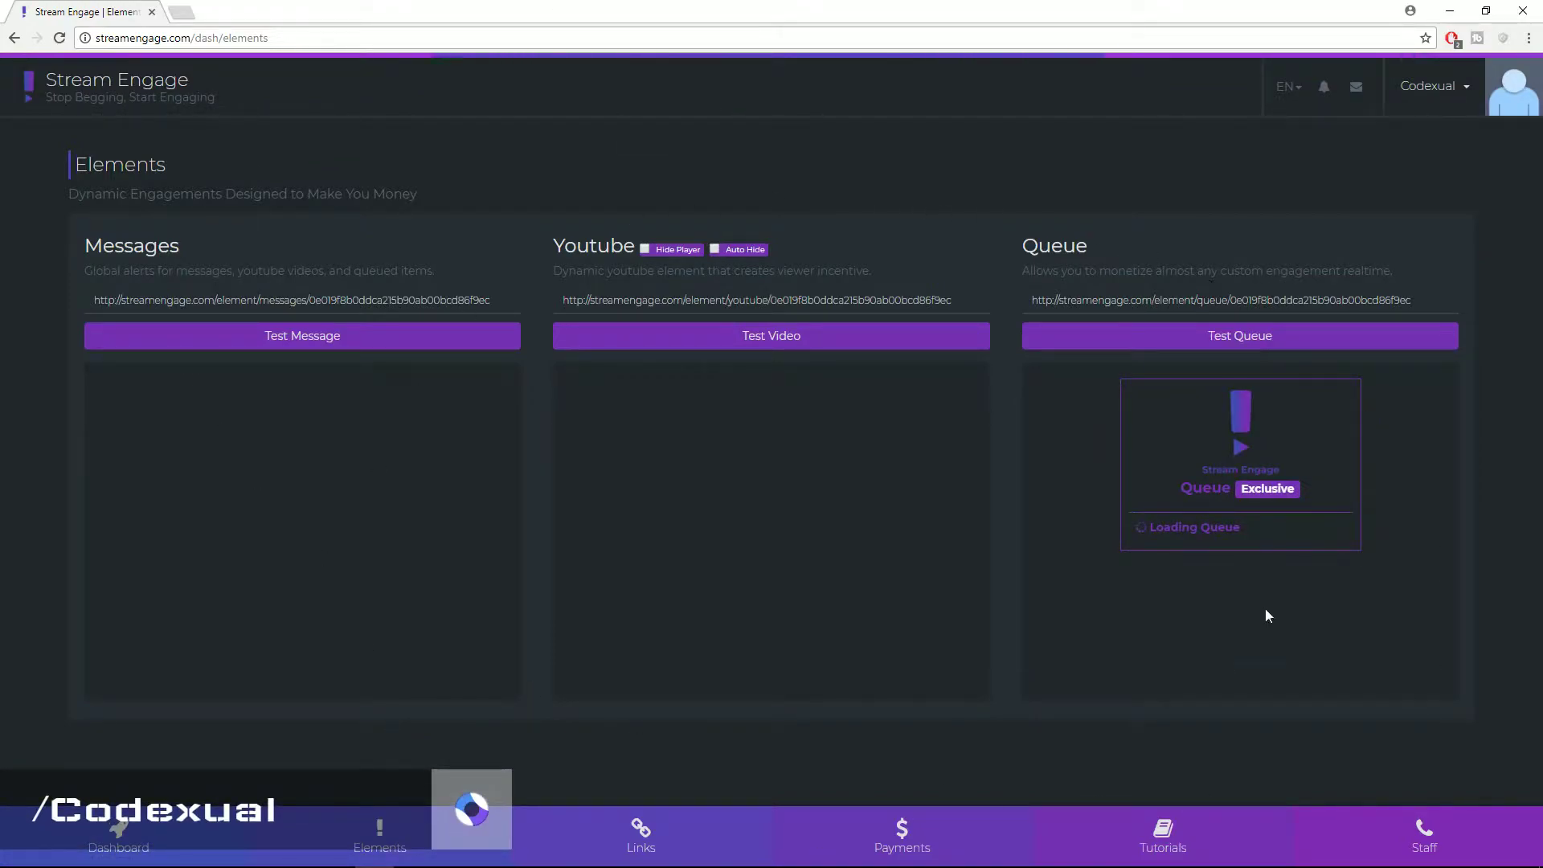
Highlight the Messages, Youtube and Queue element headings on the Elements page
left_click_drag(182, 242, 81, 241)
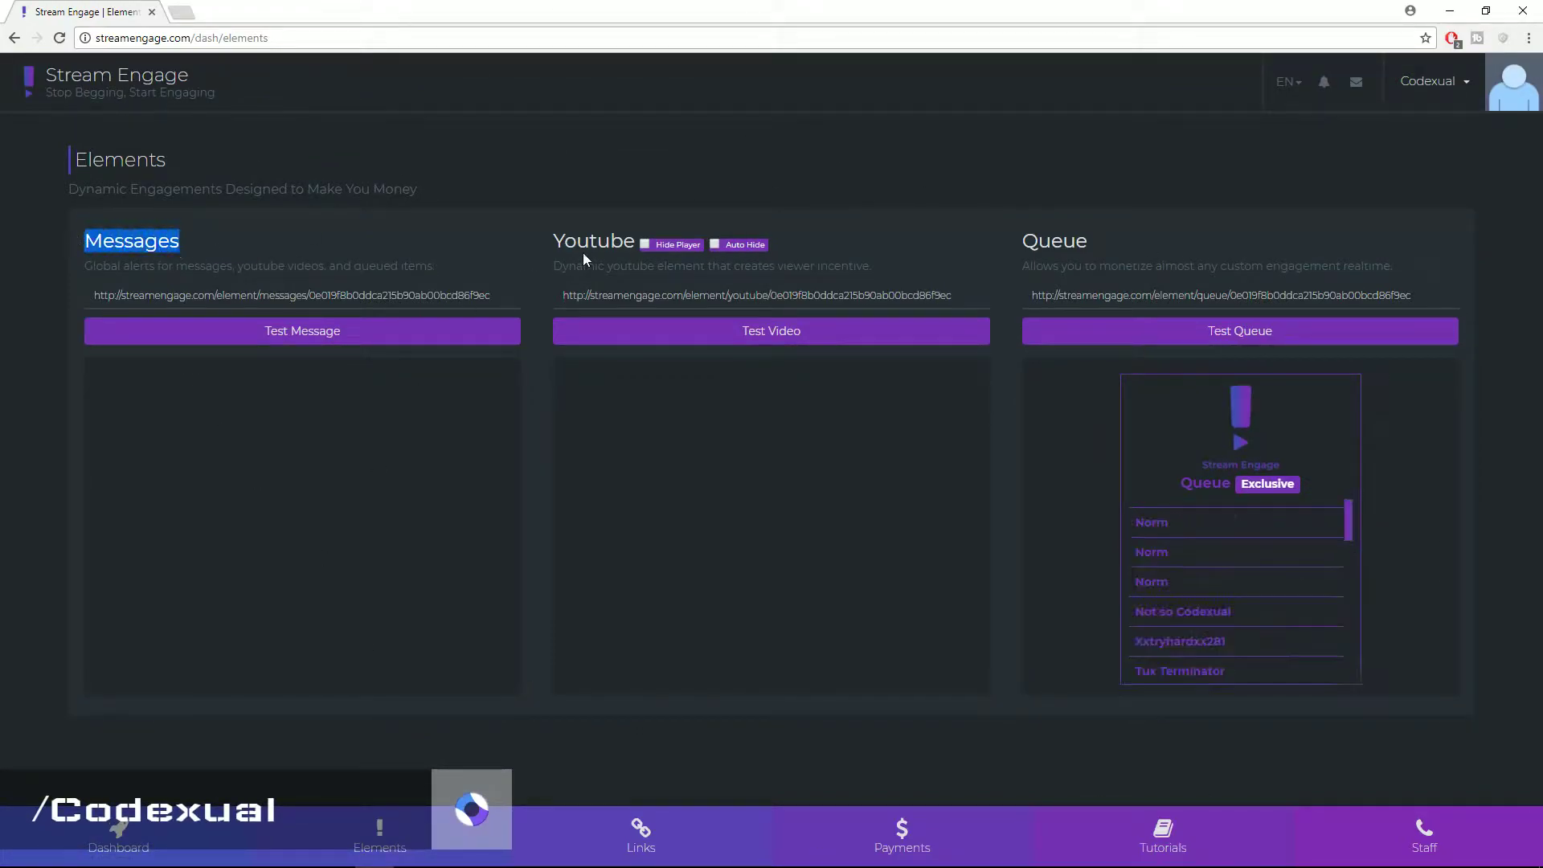
left_click_drag(542, 249, 665, 240)
left_click_drag(1107, 247, 1018, 242)
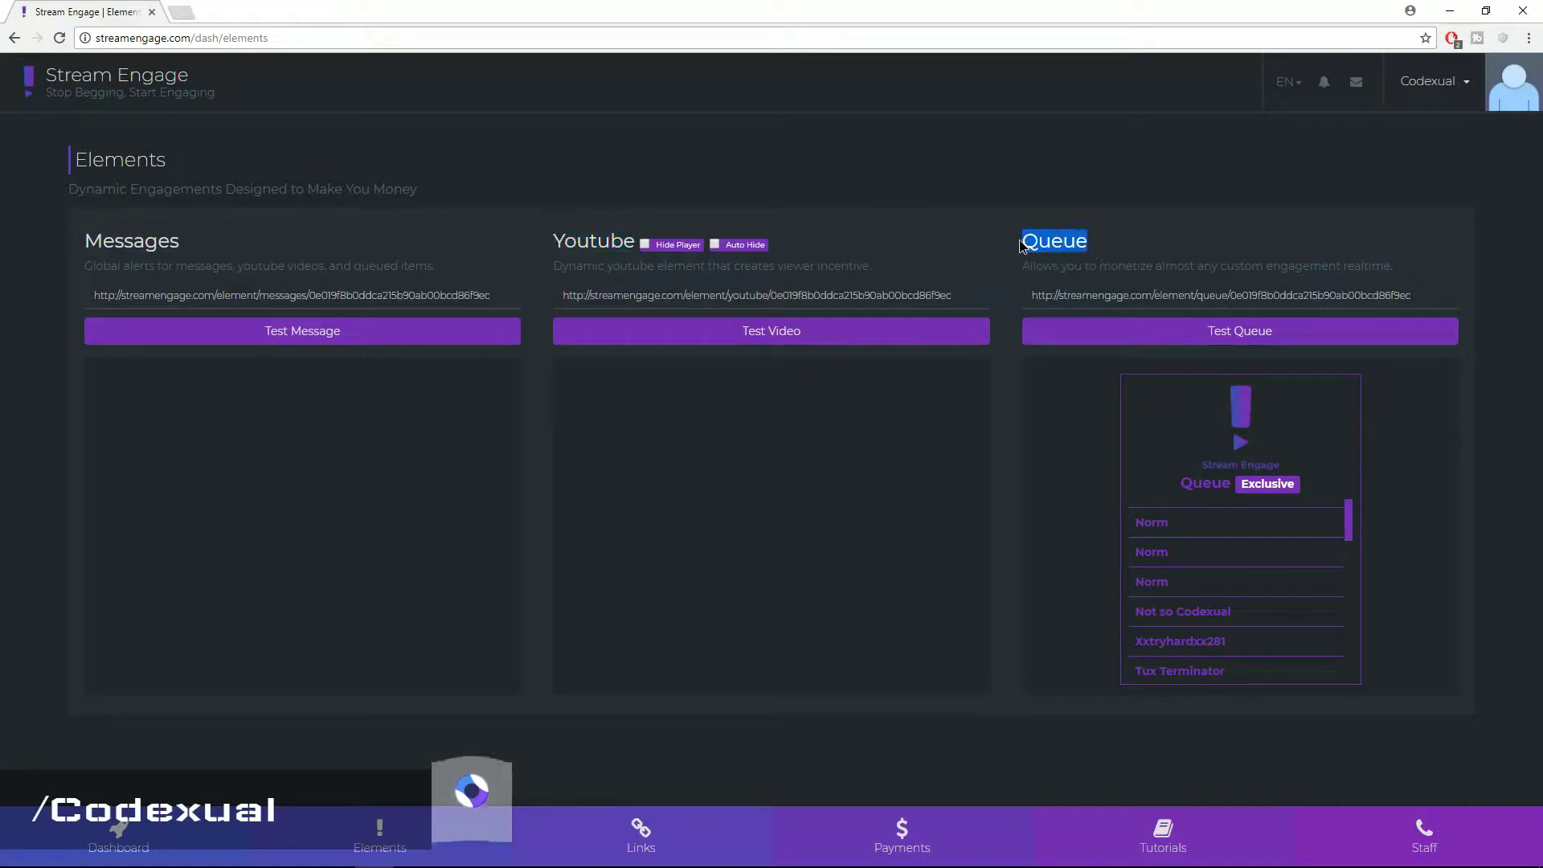
left_click(400, 267)
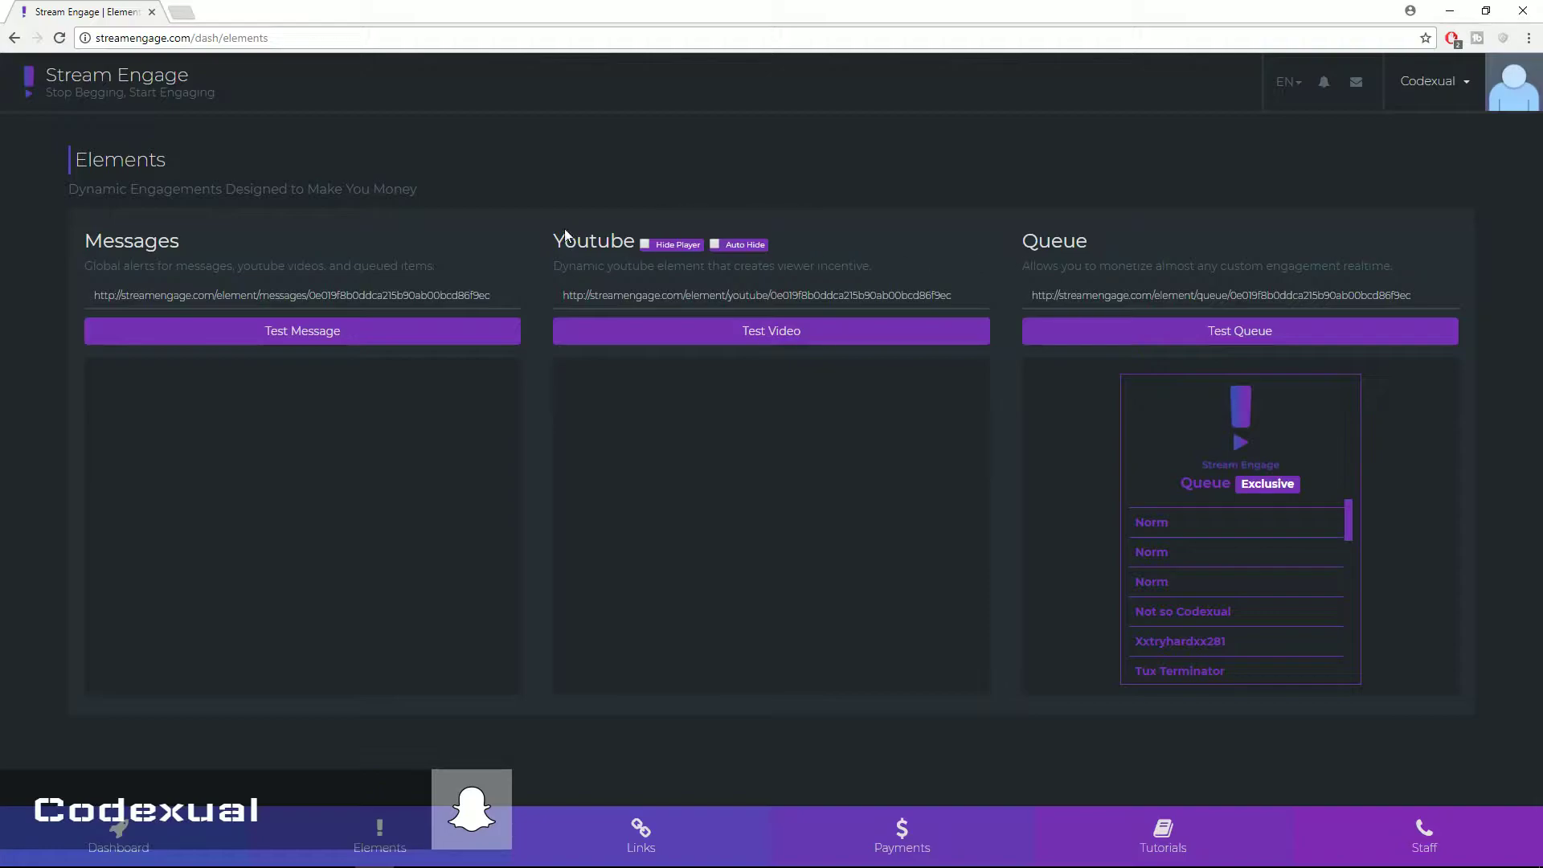
left_click_drag(556, 239, 636, 243)
double_click(1054, 241)
left_click(1090, 245)
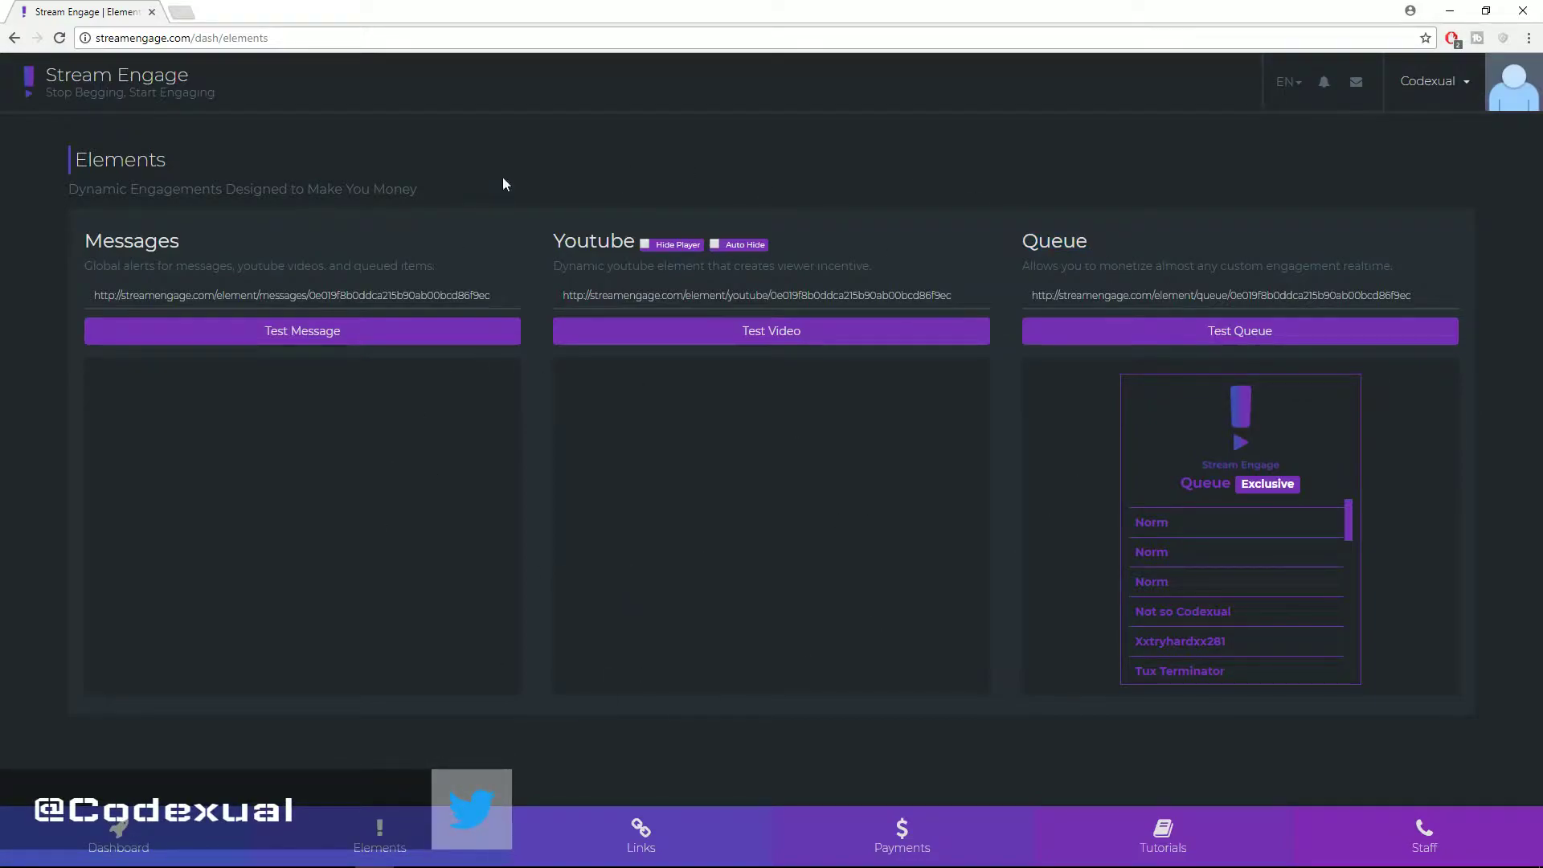
Send a test message to the Messages element, then restore Chrome and bring OBS forward
left_click(350, 330)
left_click(413, 344)
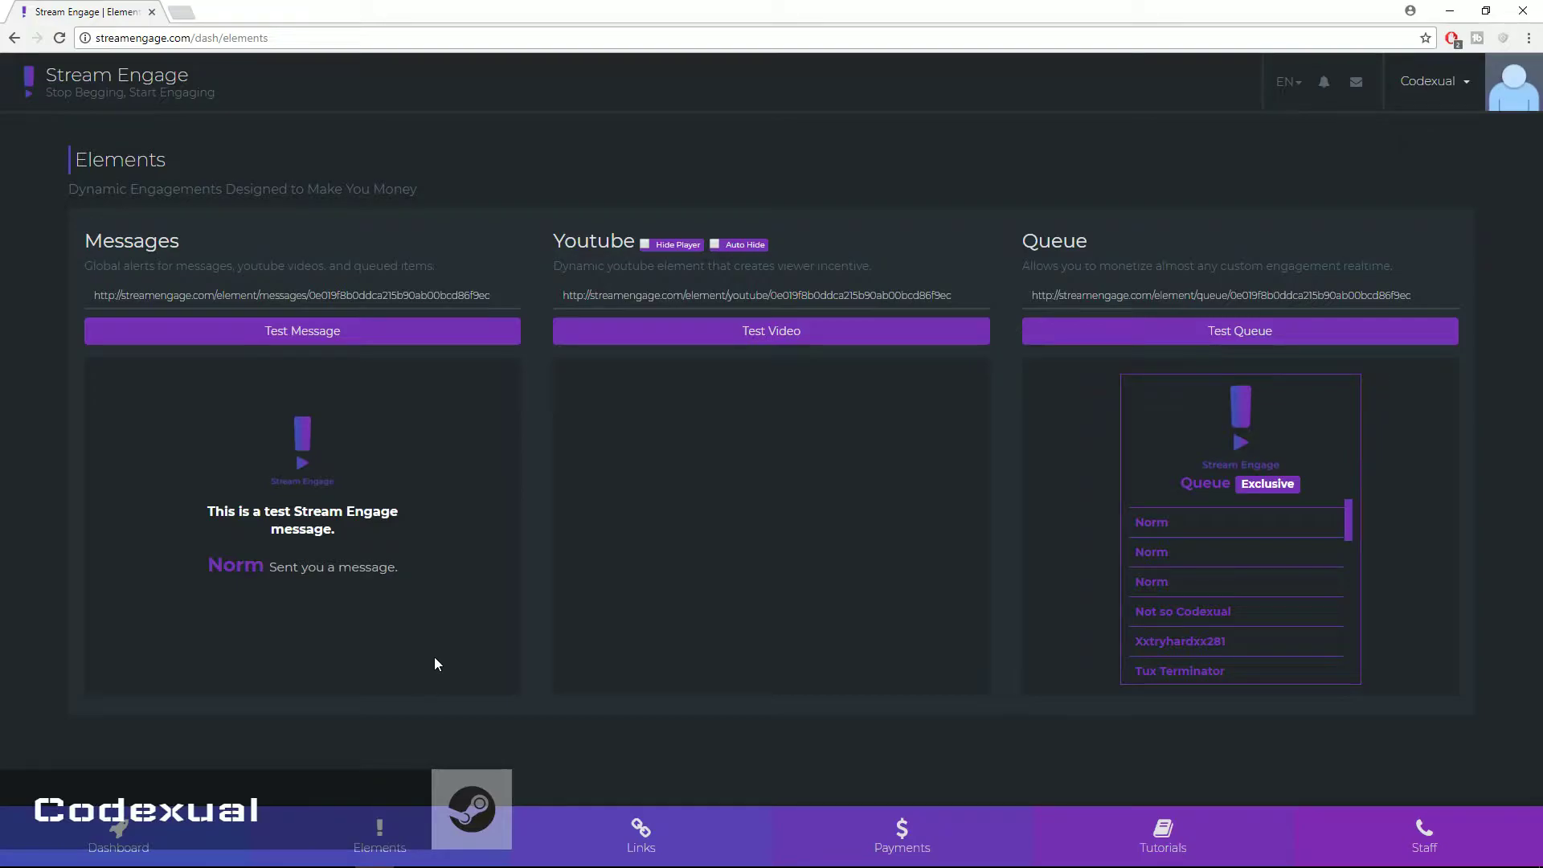
left_click_drag(743, 8, 627, 29)
left_click(1248, 79)
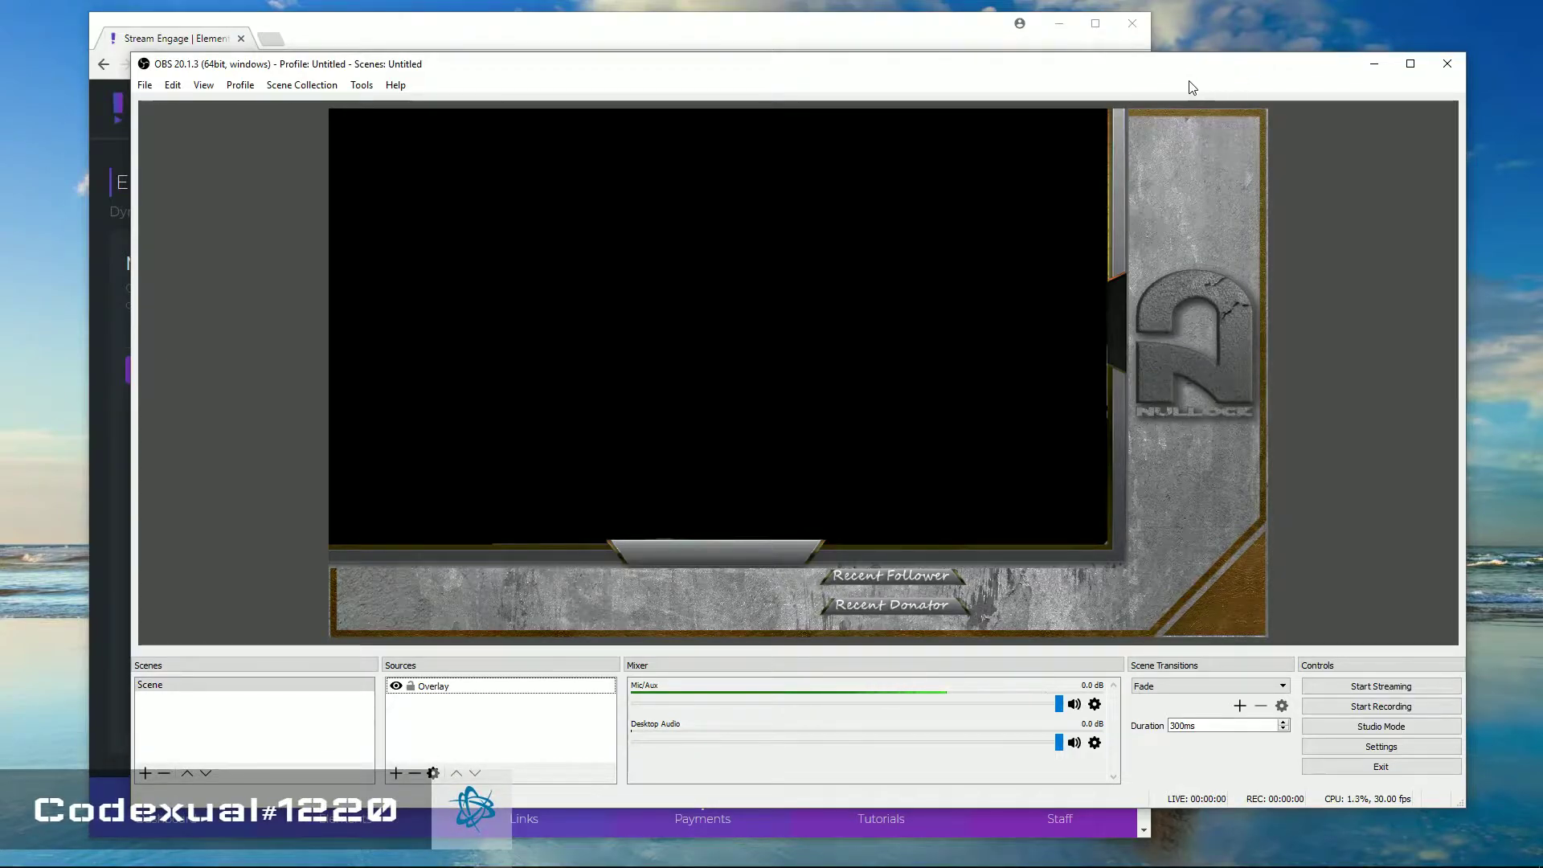
Copy the Messages element URL from the Stream Engage page
left_click(794, 45)
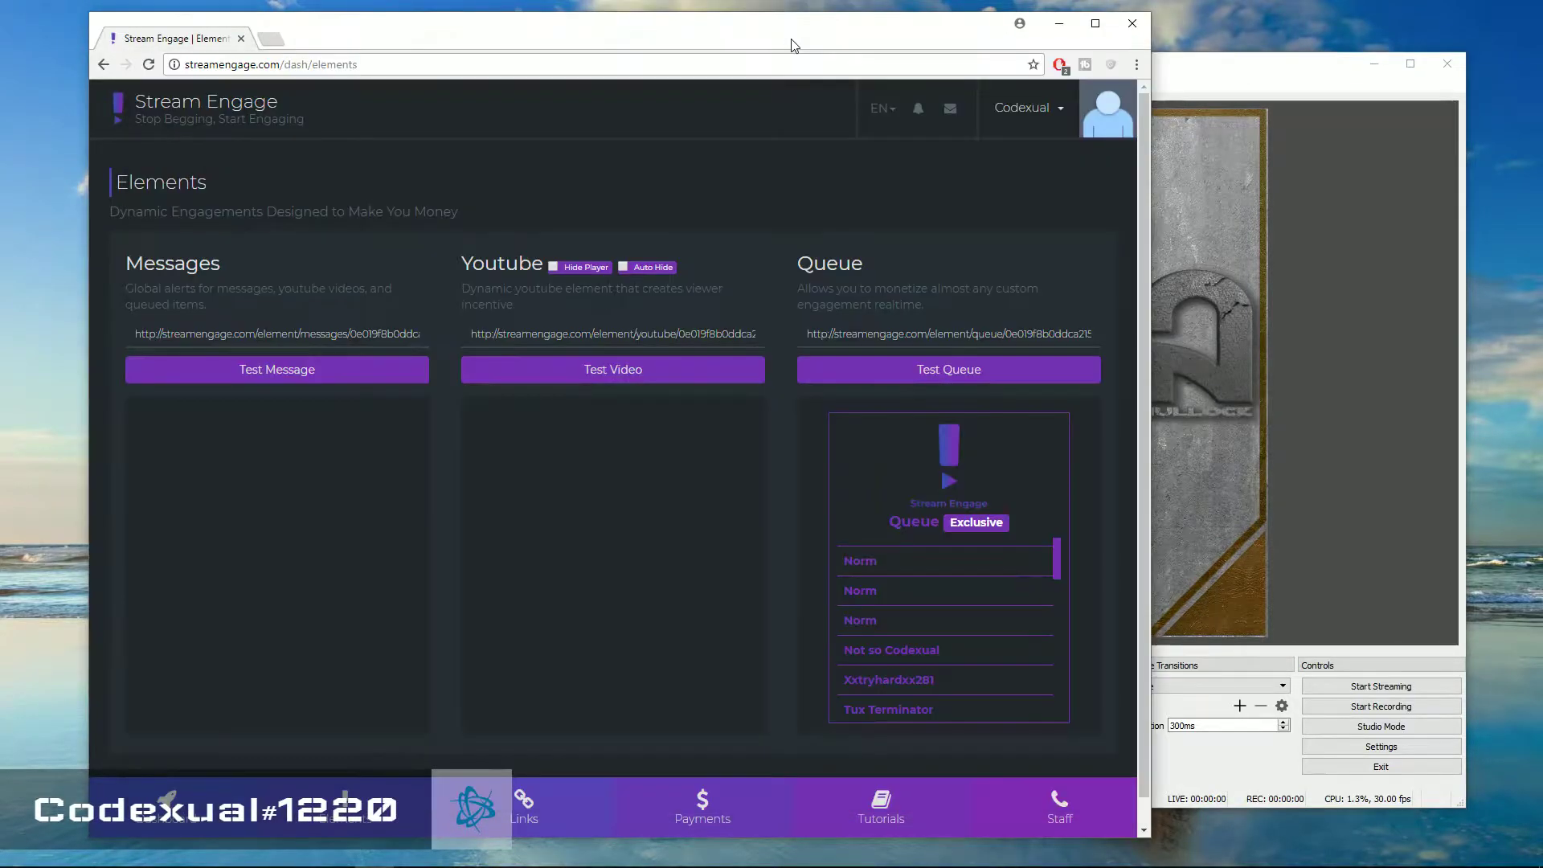
left_click(310, 339)
right_click(310, 341)
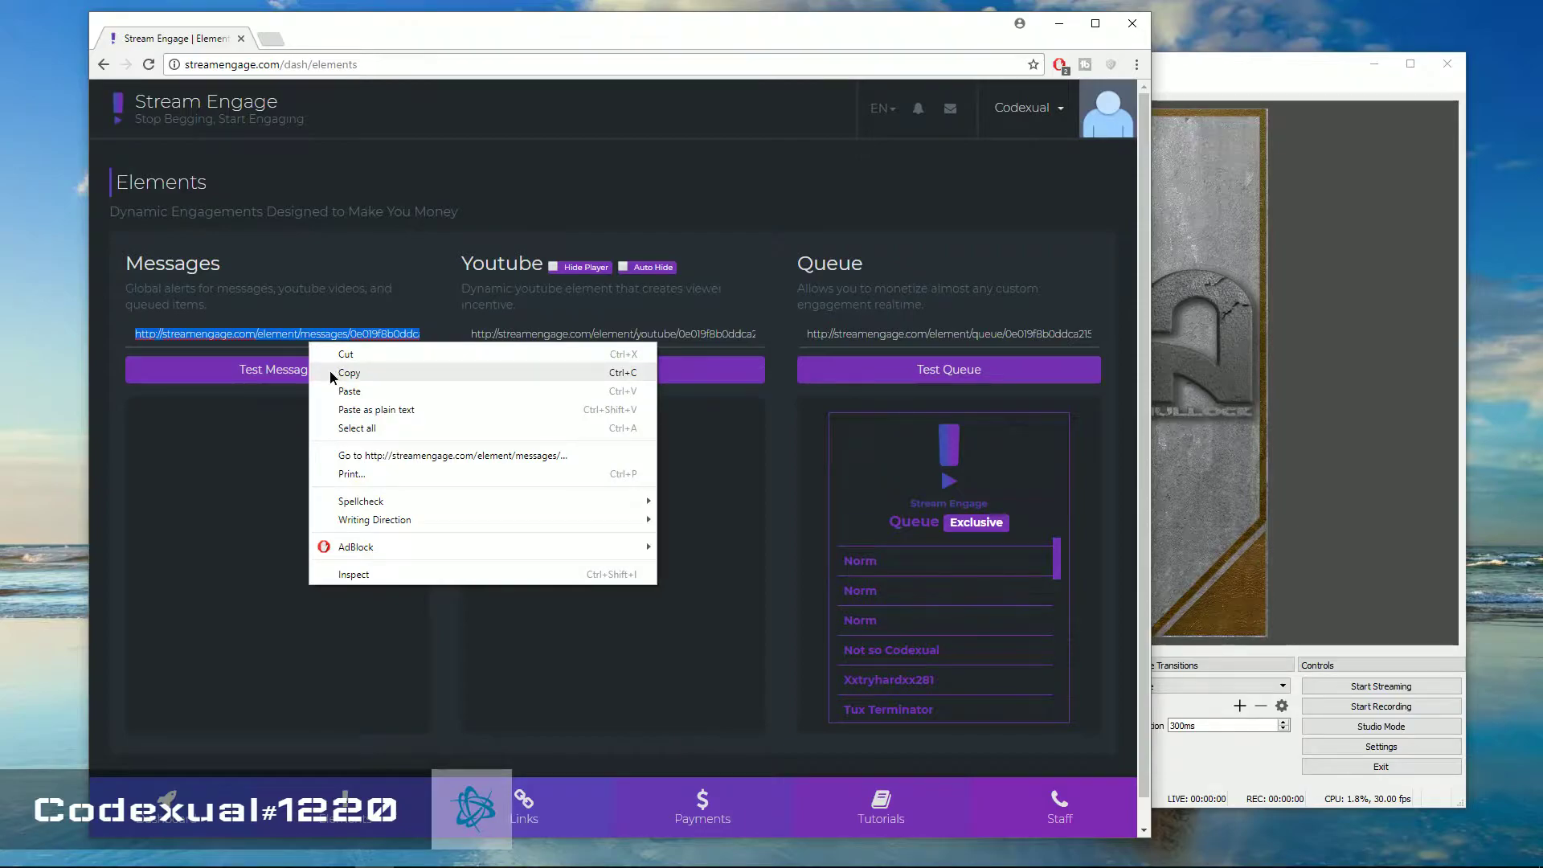
left_click(332, 374)
In OBS, add a Browser Source with default name using the pasted Messages URL
left_click(1165, 64)
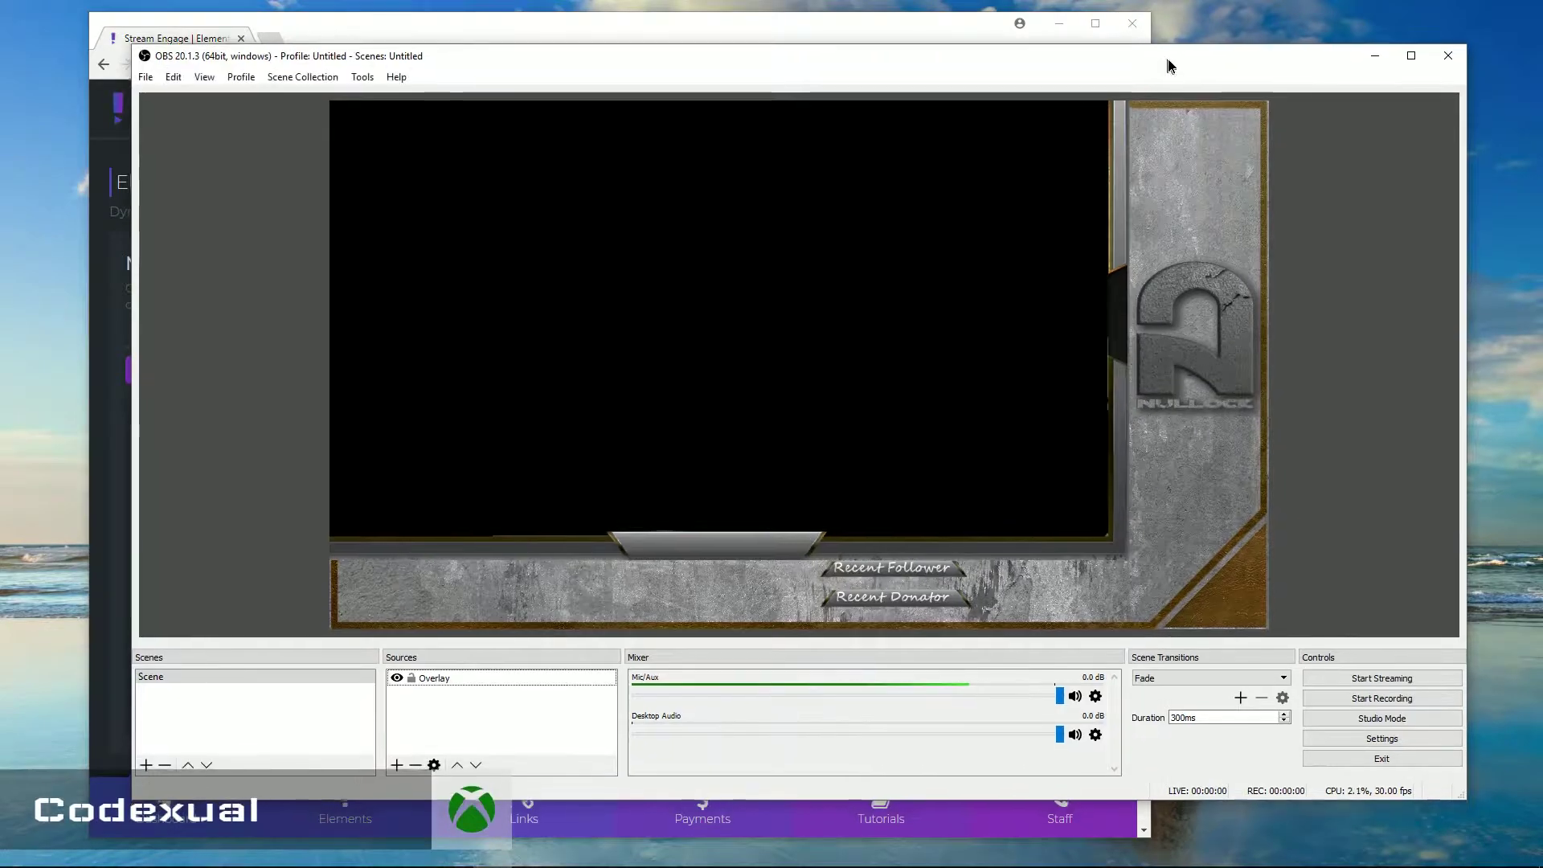
left_click_drag(1168, 65, 1176, 50)
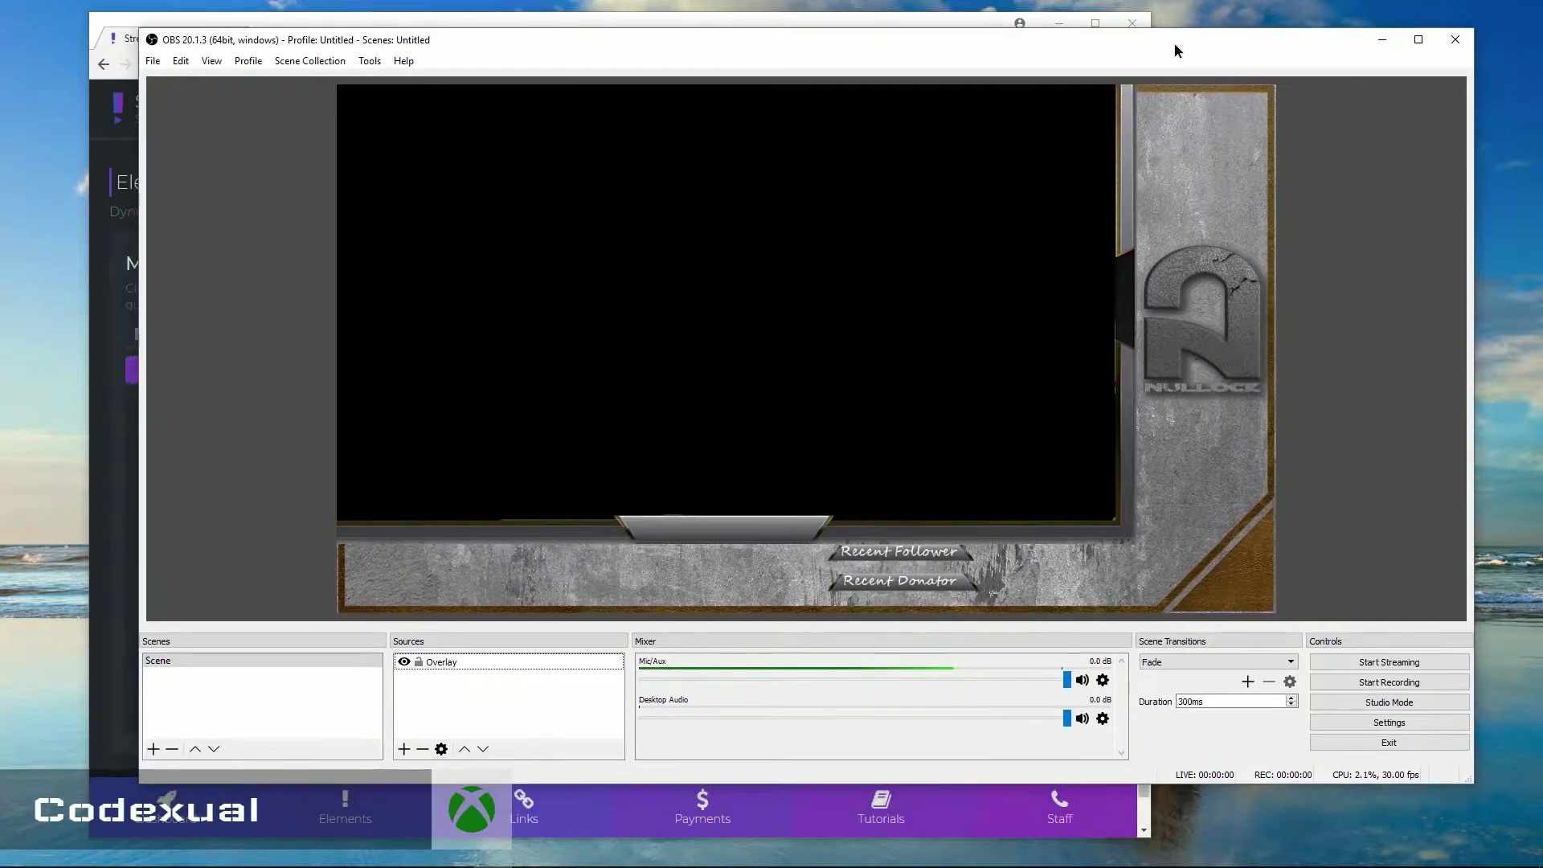
left_click(404, 749)
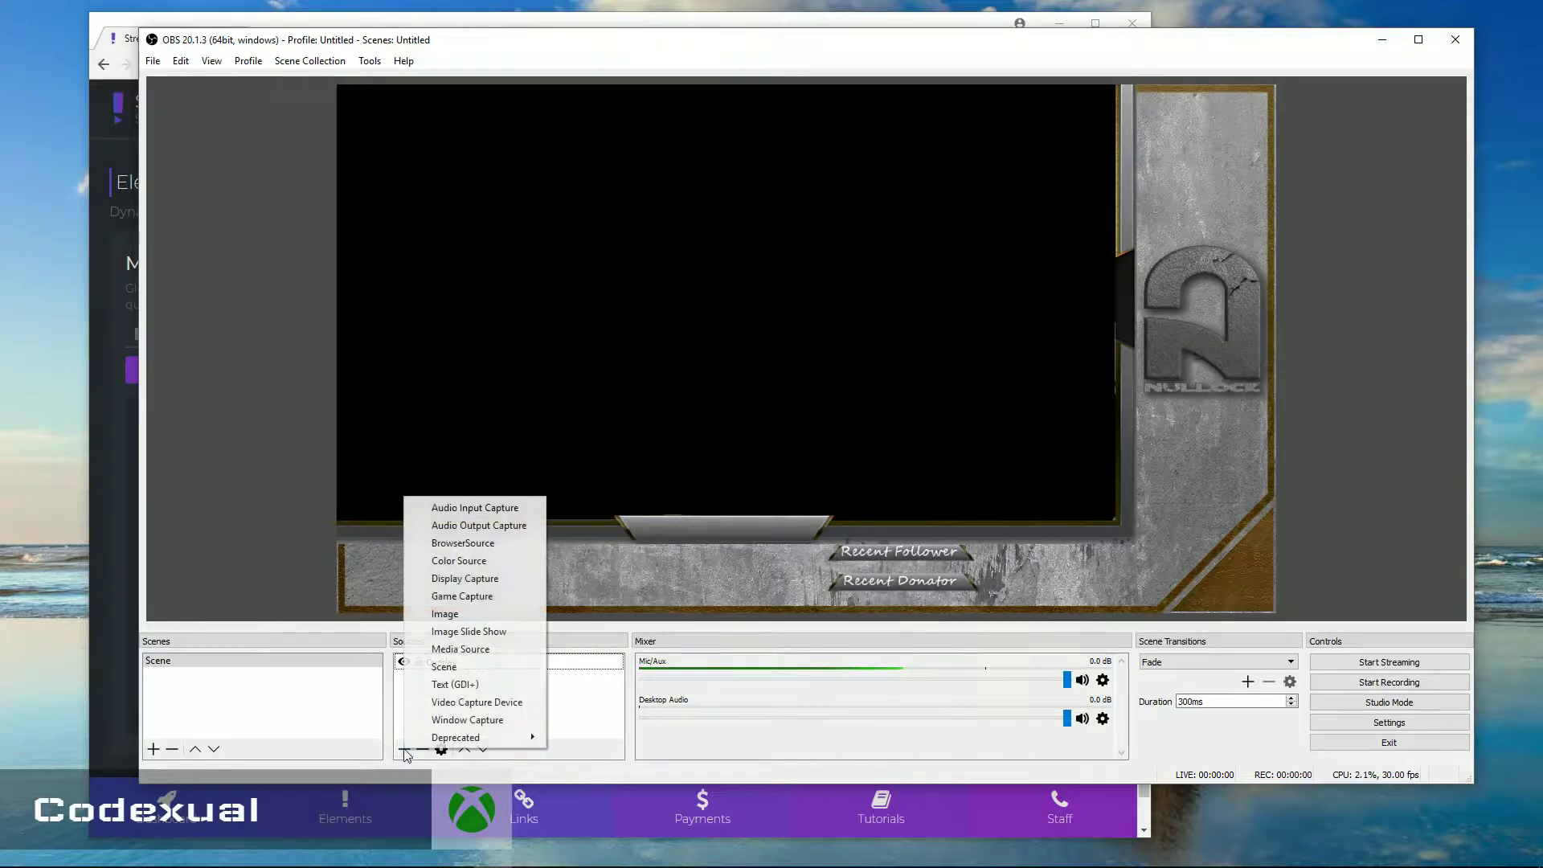
left_click(449, 544)
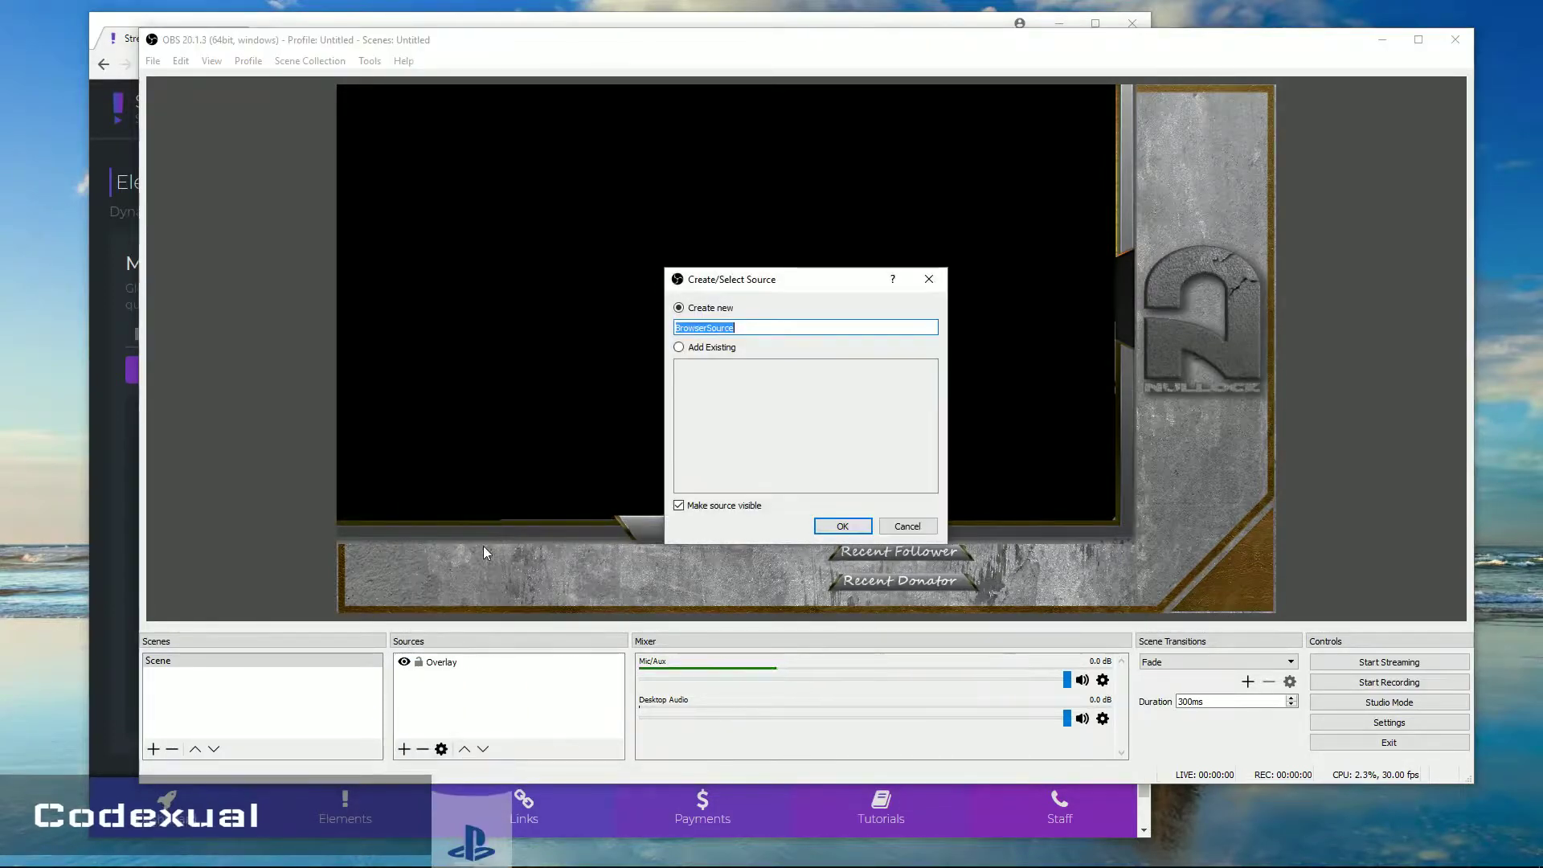
left_click_drag(748, 278, 645, 259)
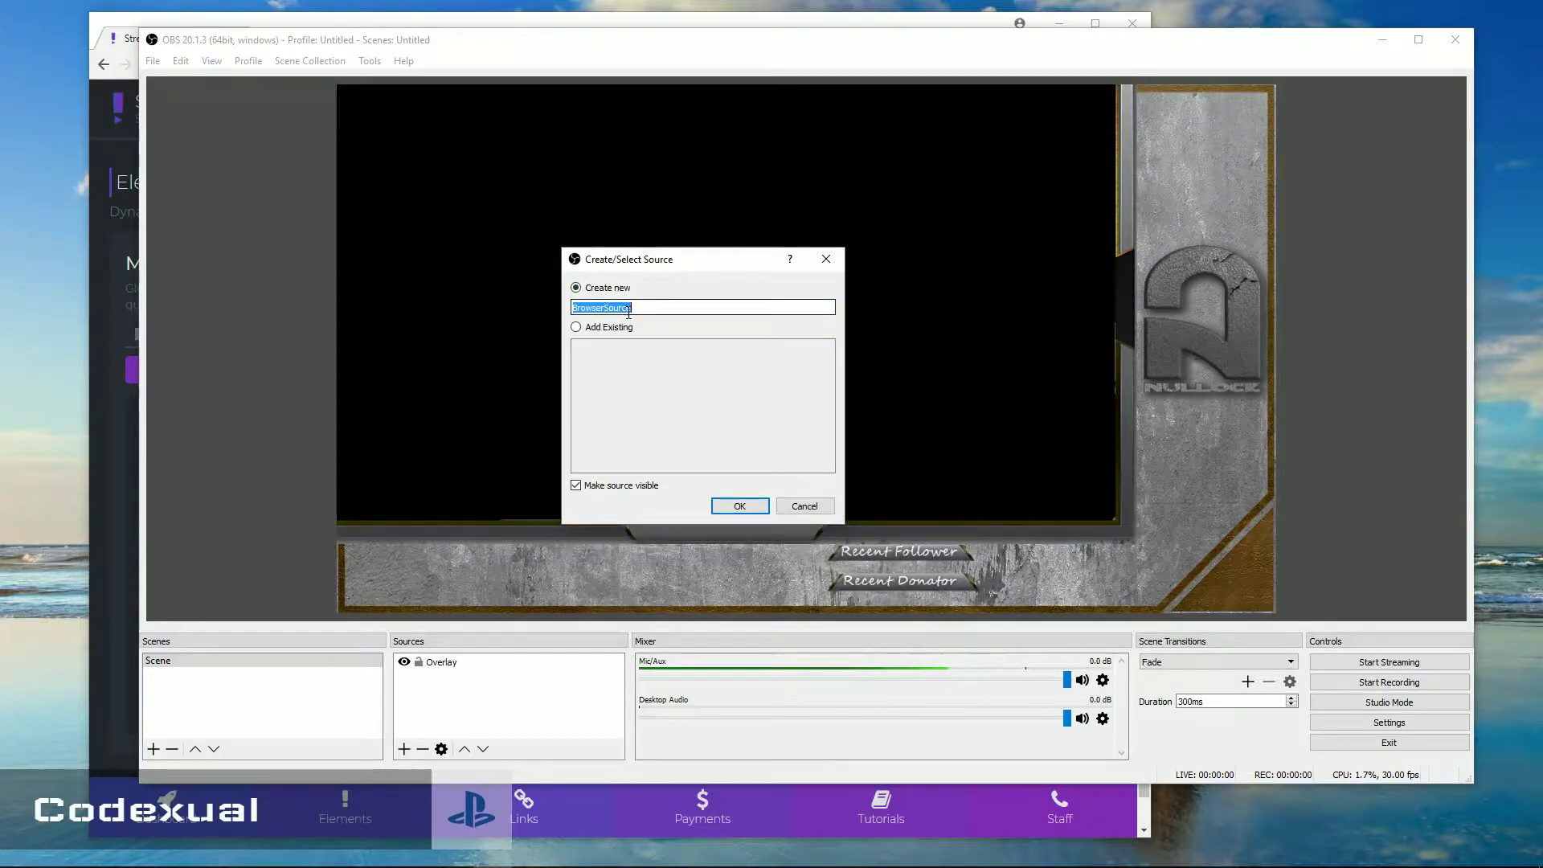
left_click(740, 506)
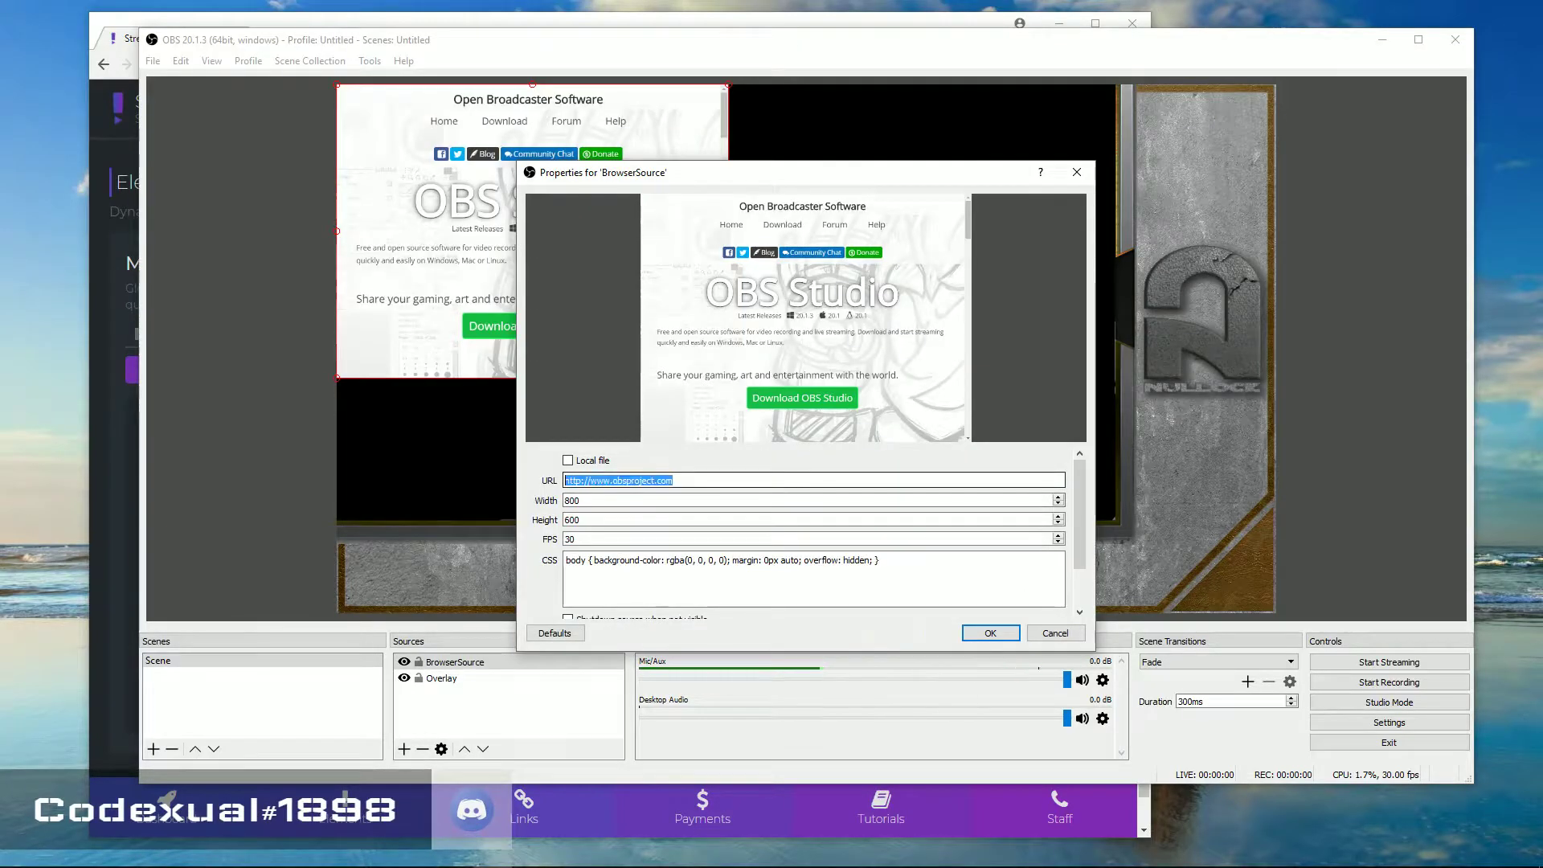
right_click(584, 482)
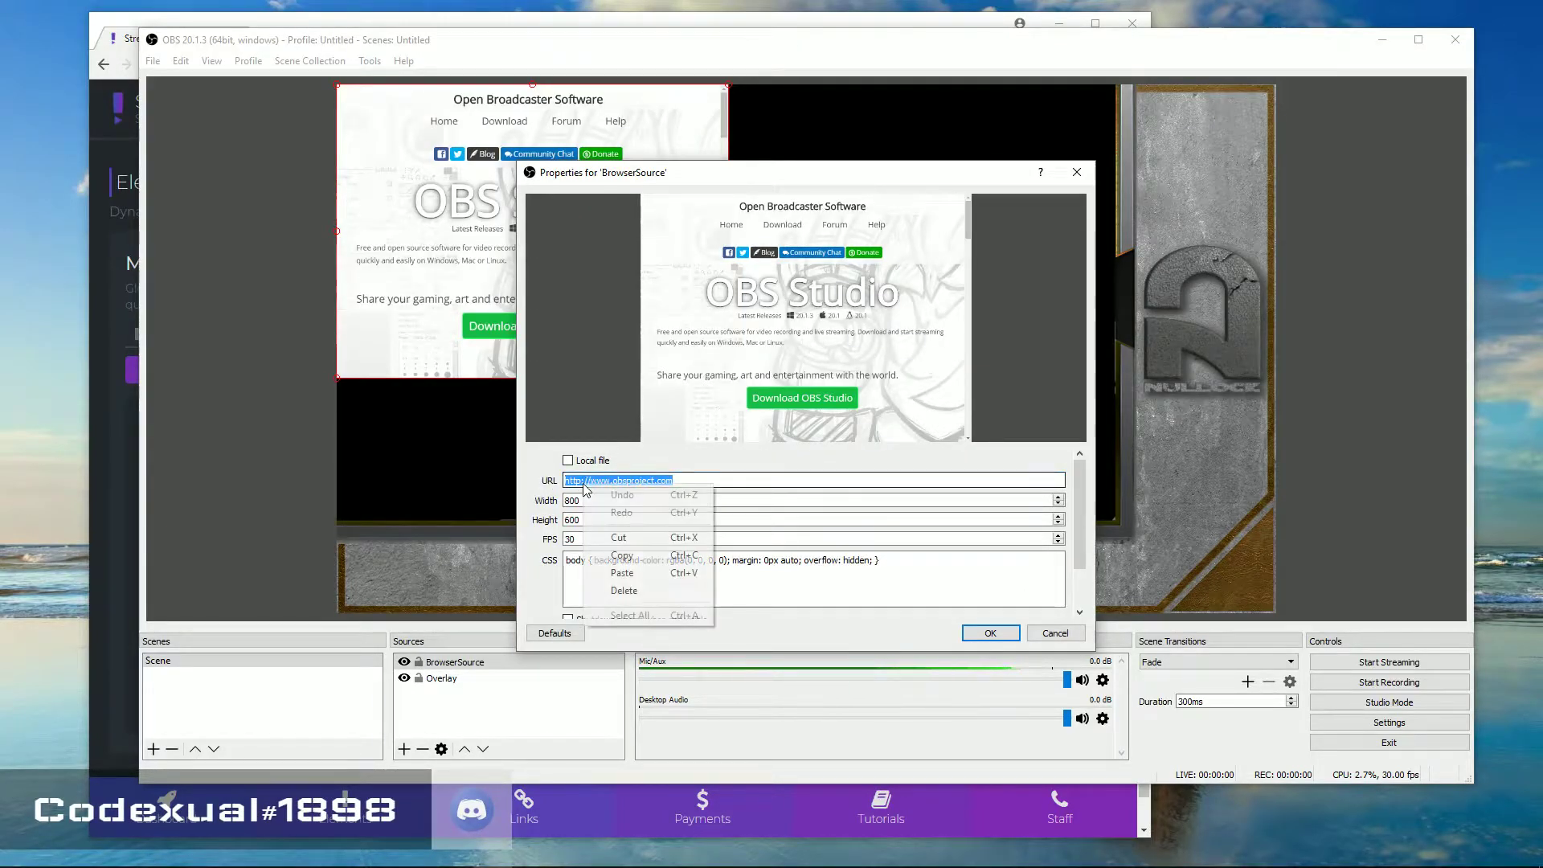
left_click(621, 572)
left_click(983, 634)
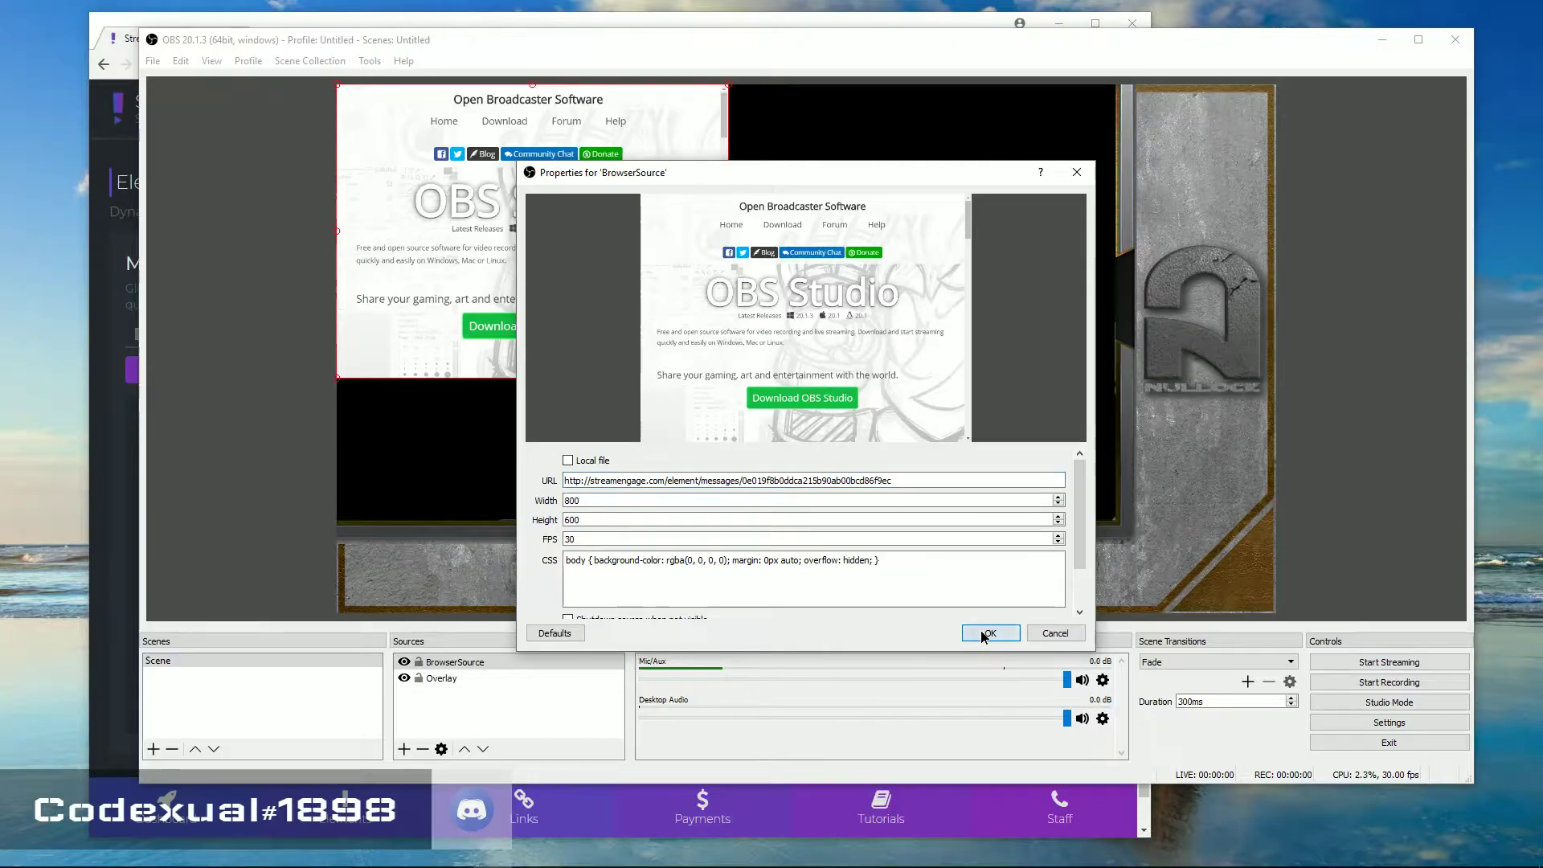
Move and enlarge the BrowserSource box over the overlay's right side, then return to Stream Engage
left_click_drag(516, 203, 936, 339)
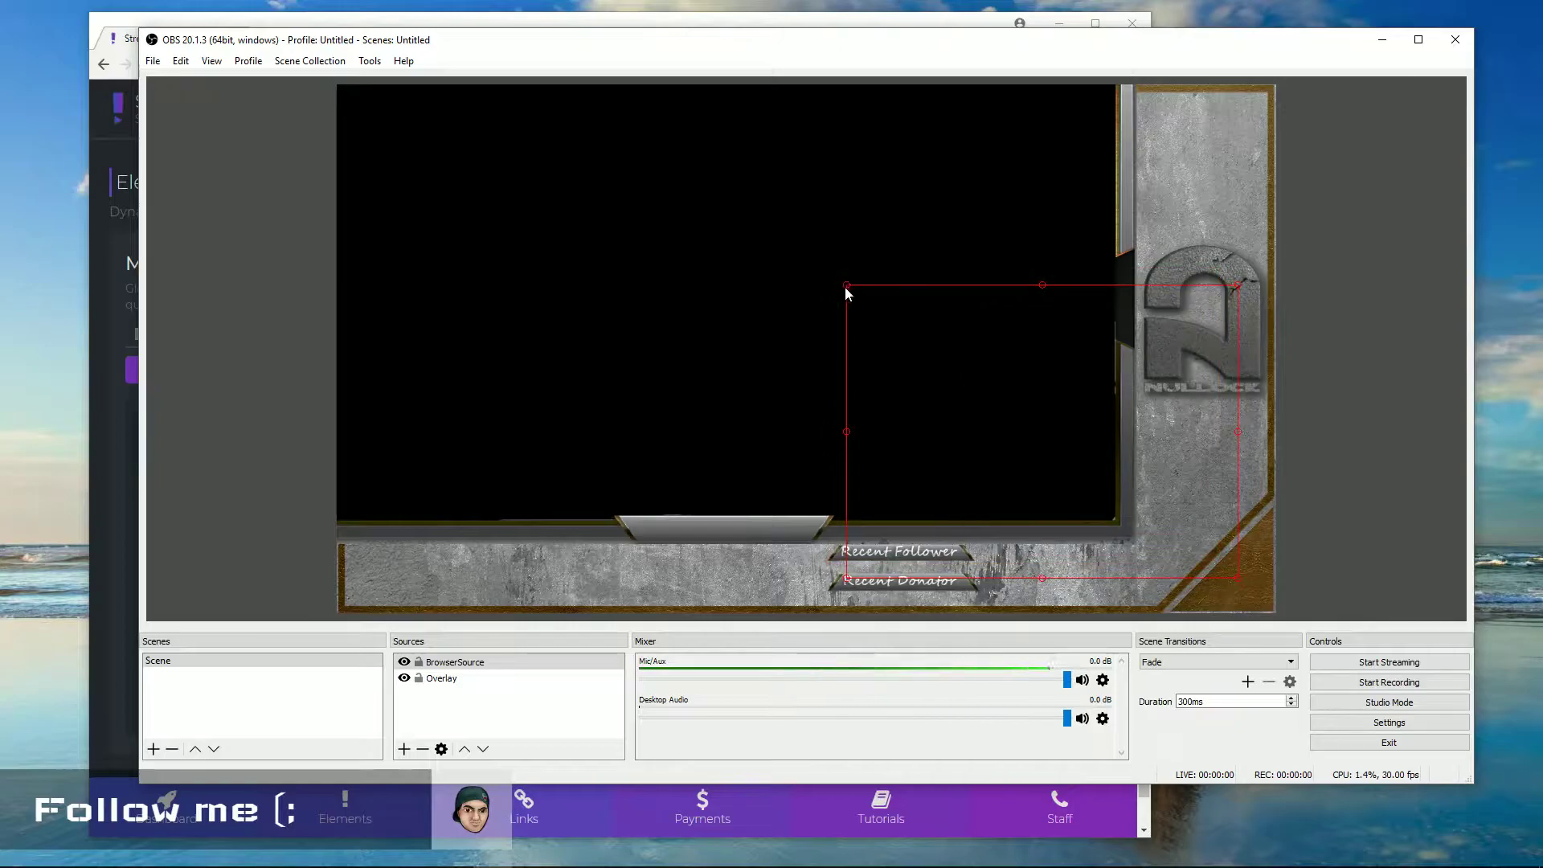
left_click_drag(845, 287, 818, 301)
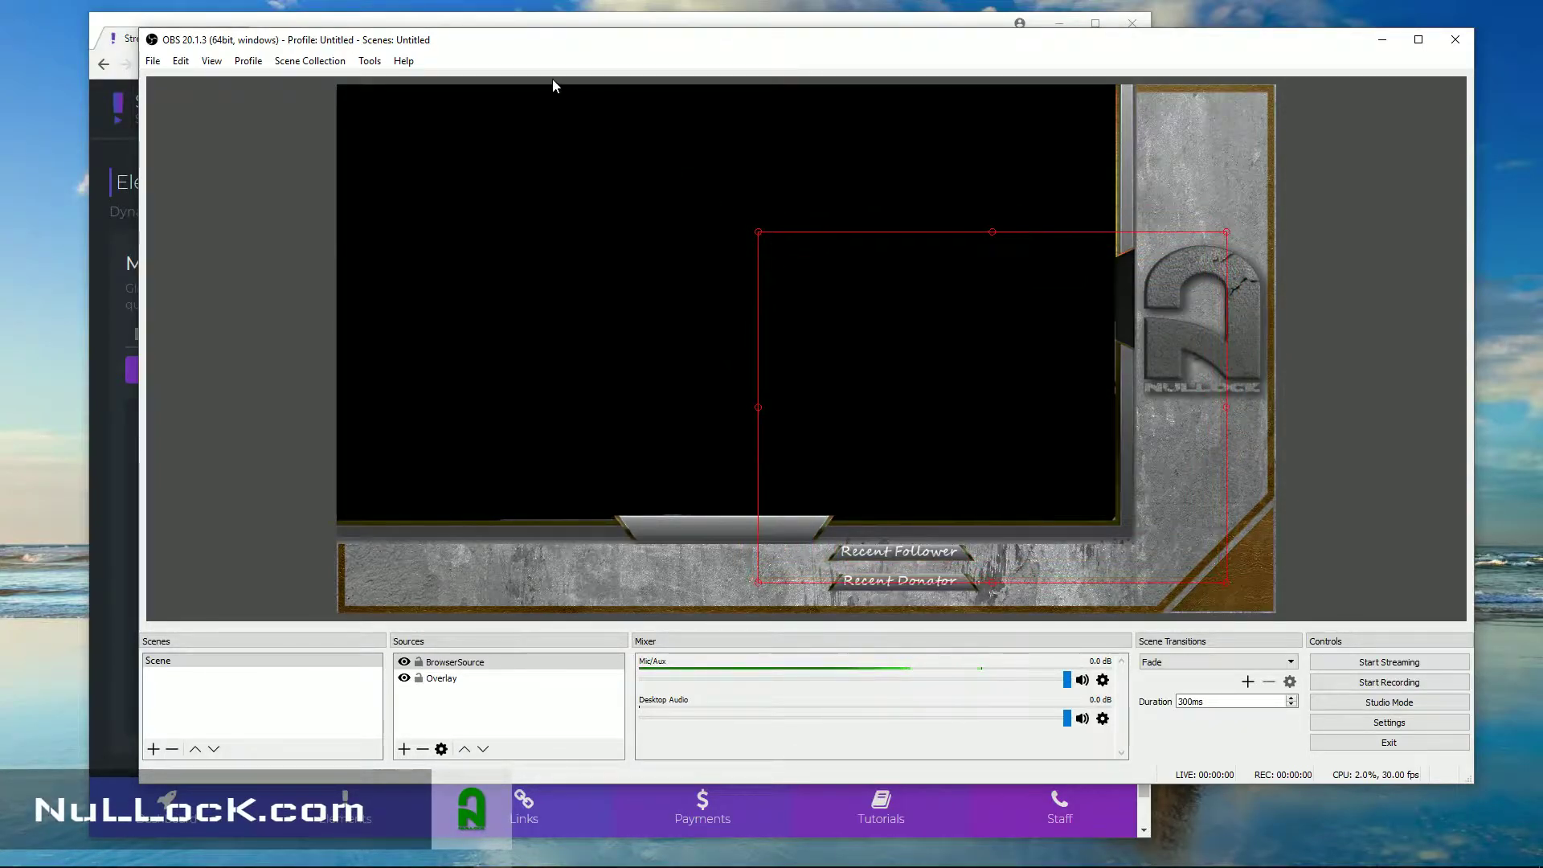
left_click_drag(536, 51, 0, 32)
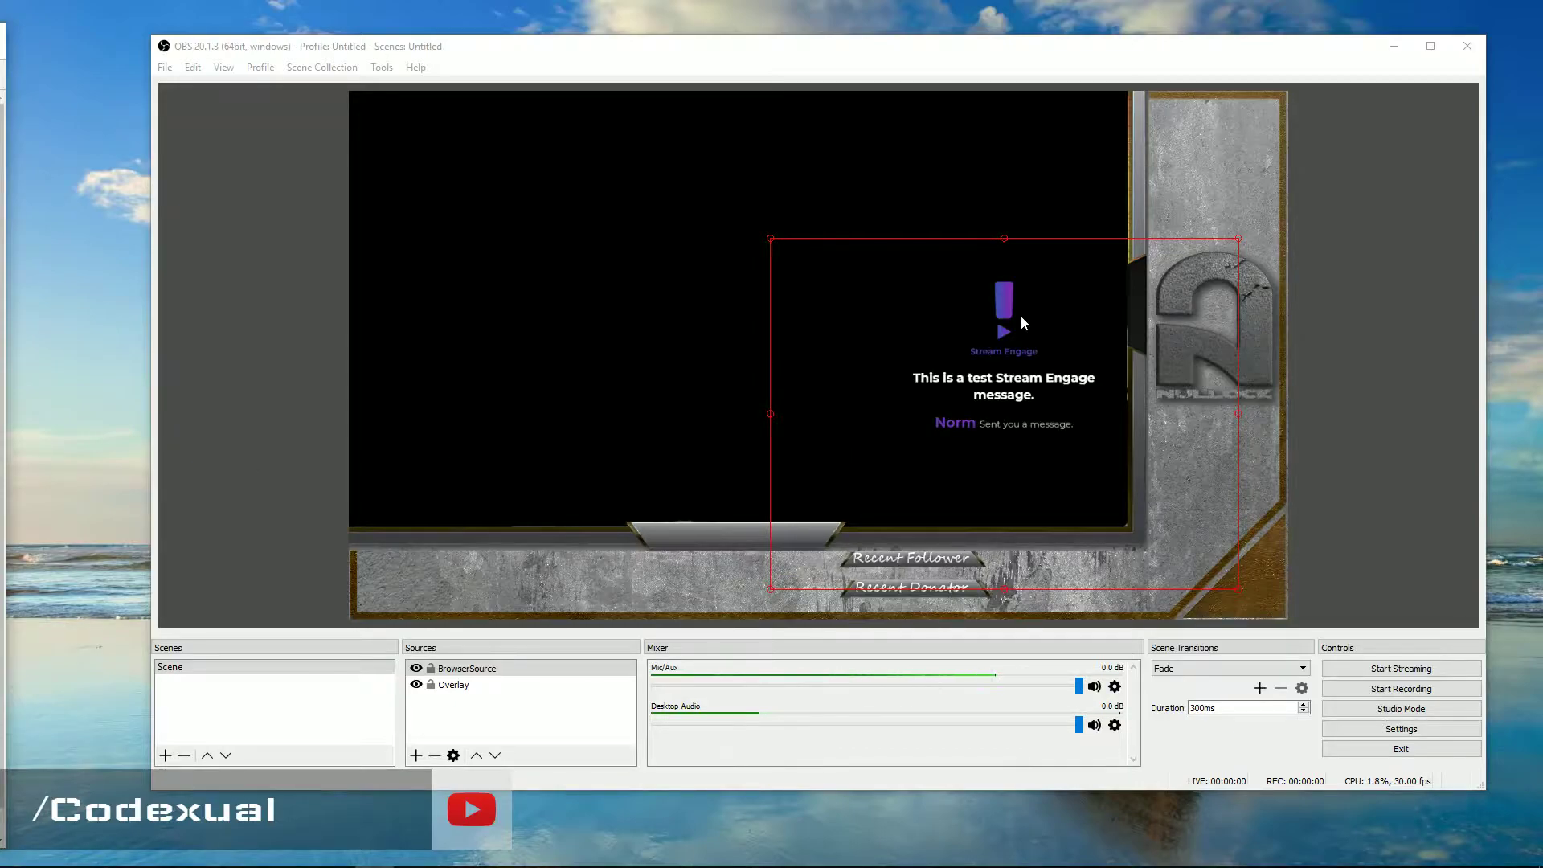
left_click_drag(927, 280, 921, 343)
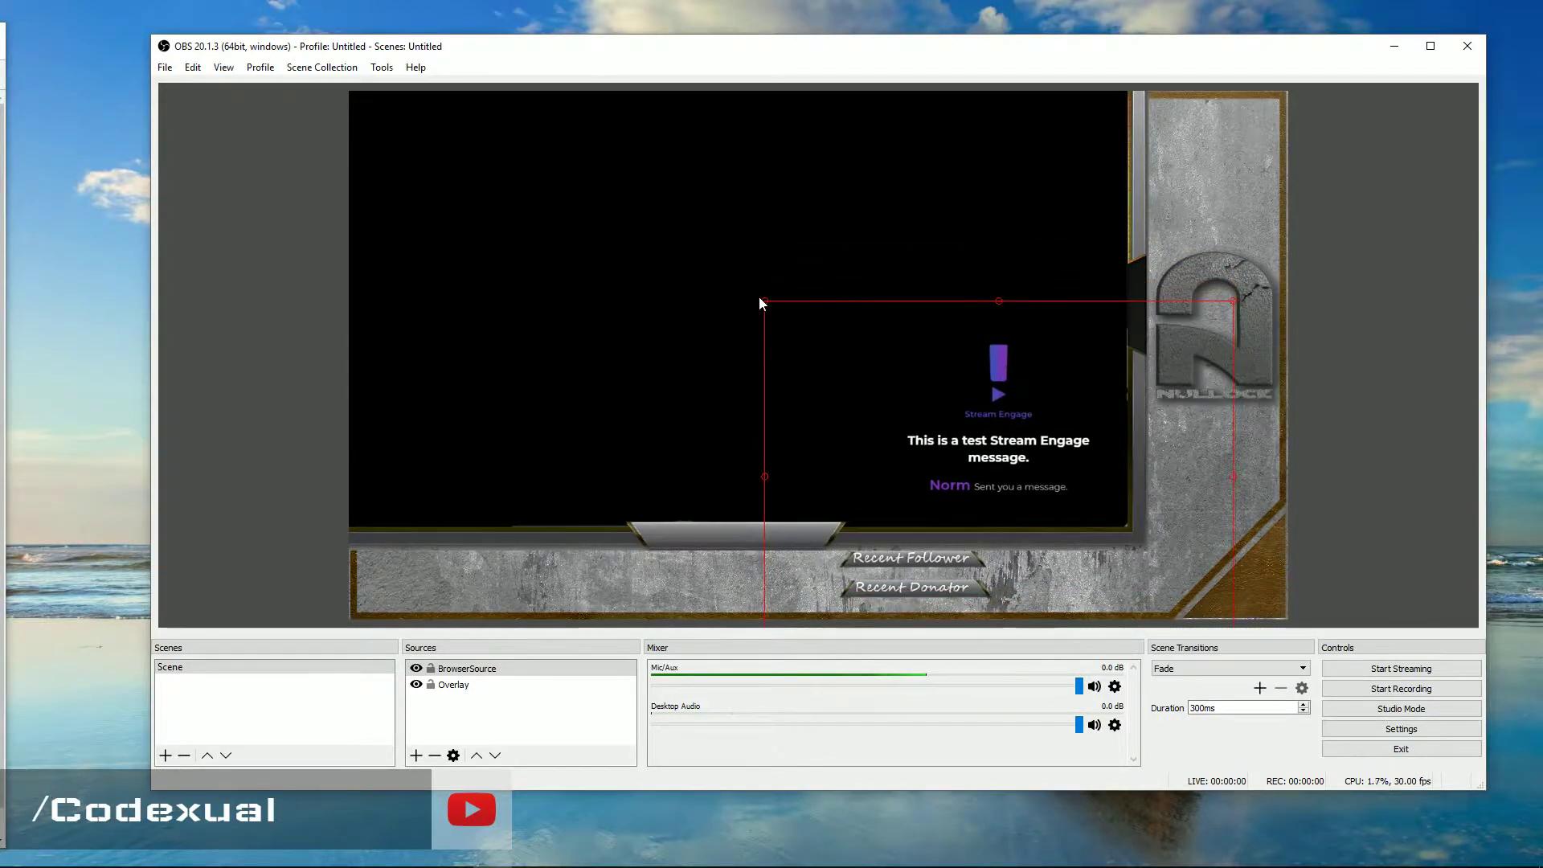
left_click_drag(764, 304, 696, 264)
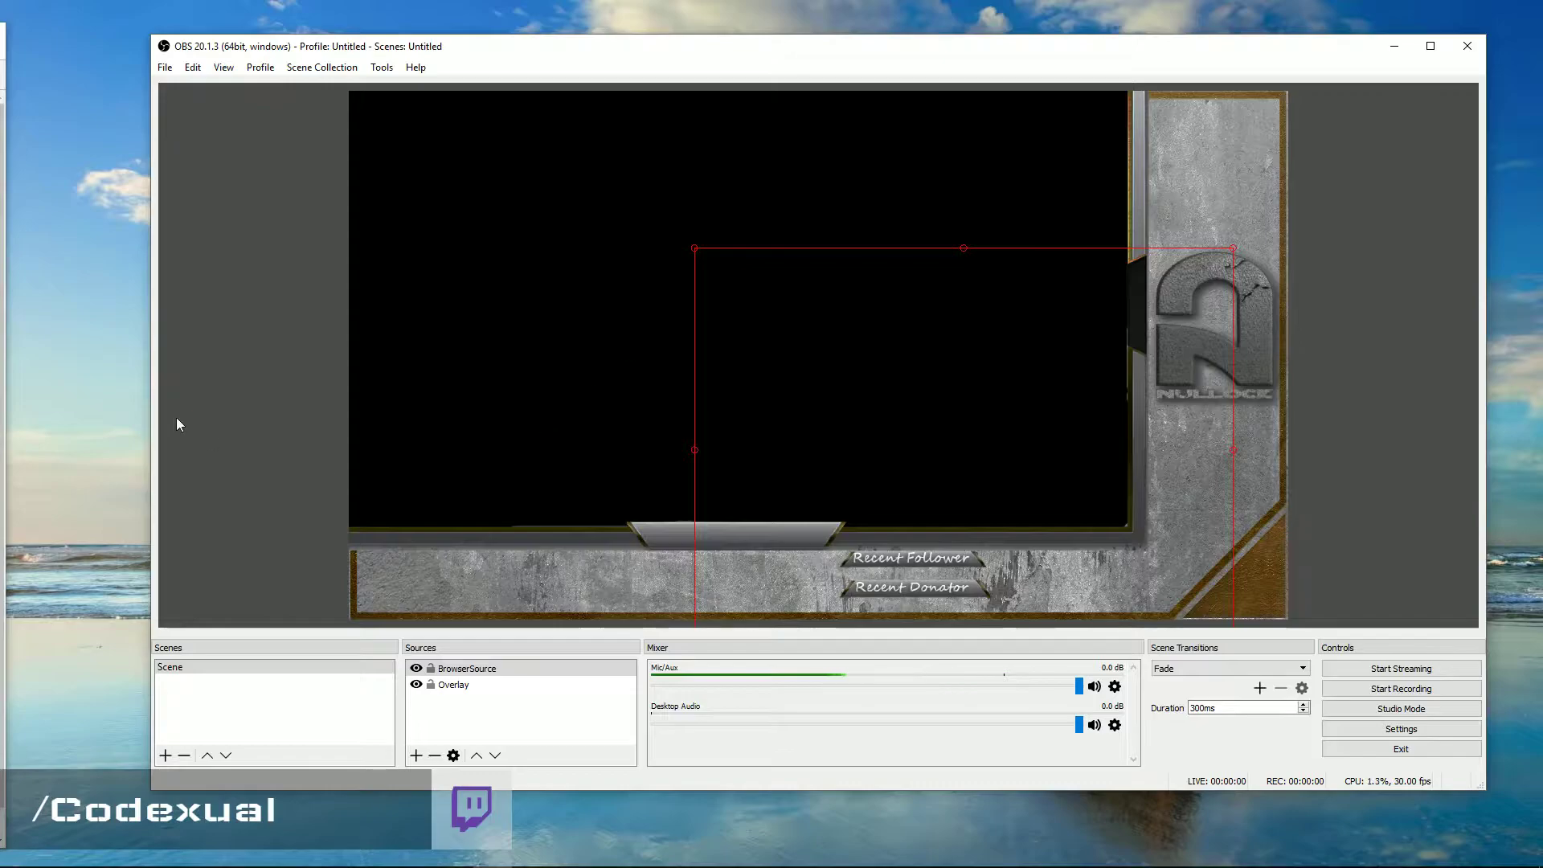
left_click(238, 353)
key("alt+Tab")
left_click_drag(696, 103, 884, 31)
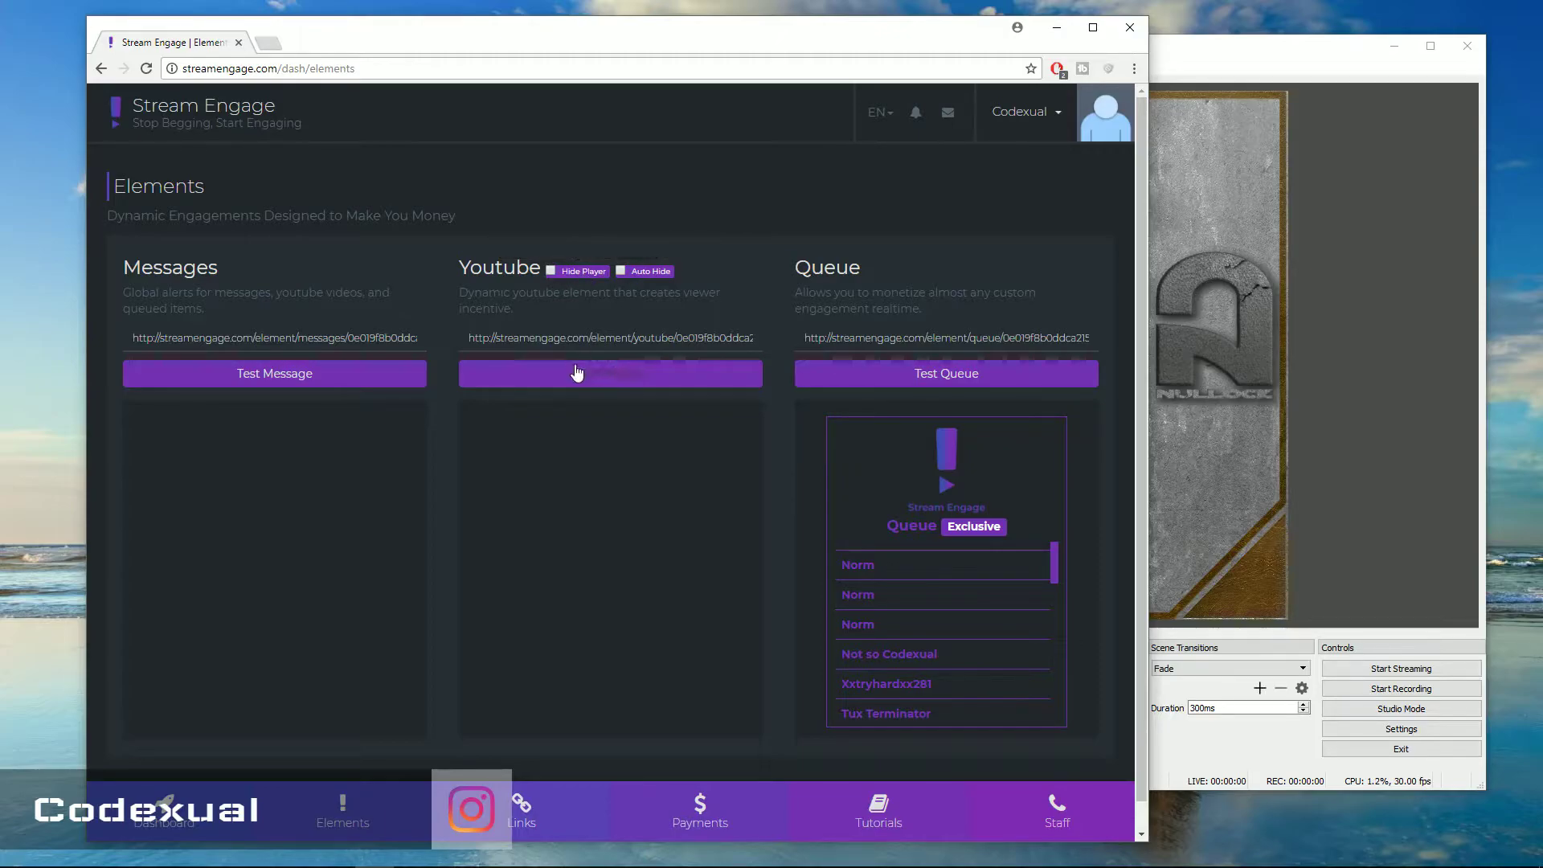
Set the YouTube element to Auto Hide instead of Hide Player and copy its link
left_click(552, 272)
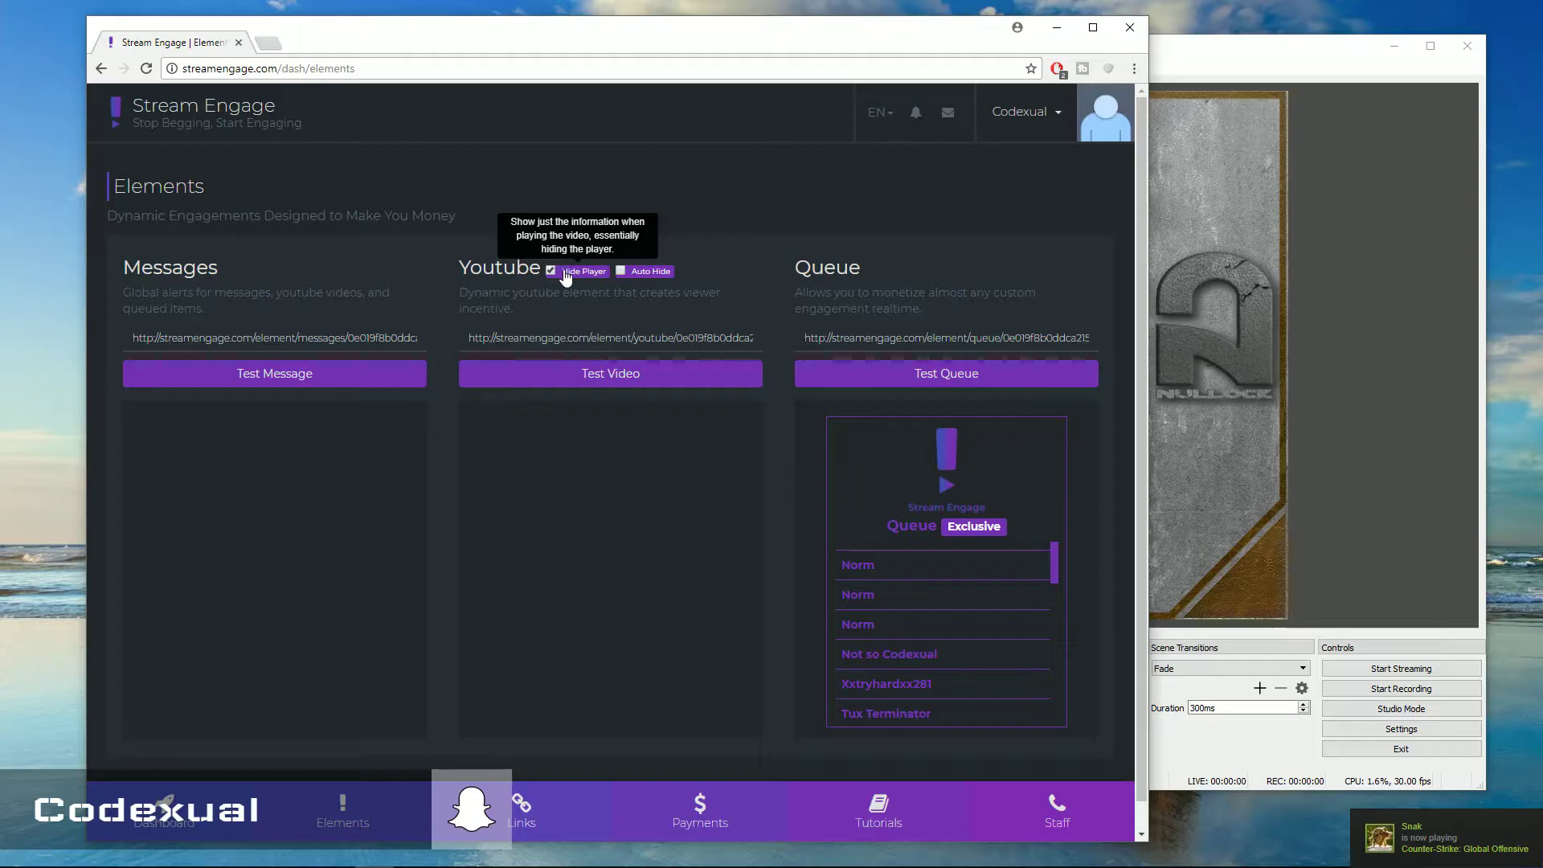
left_click(621, 271)
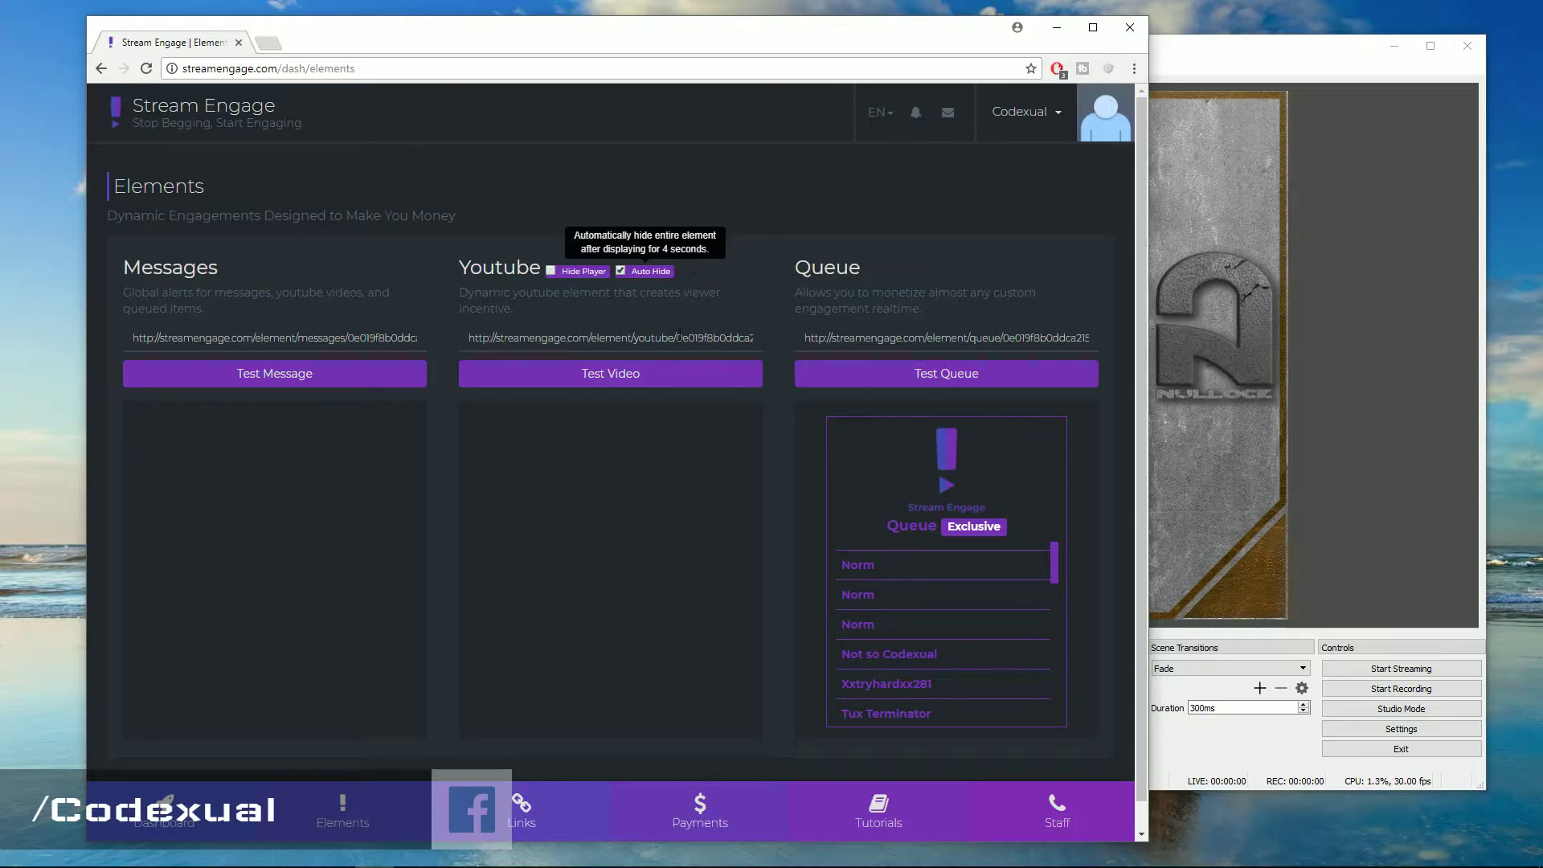
triple_click(681, 339)
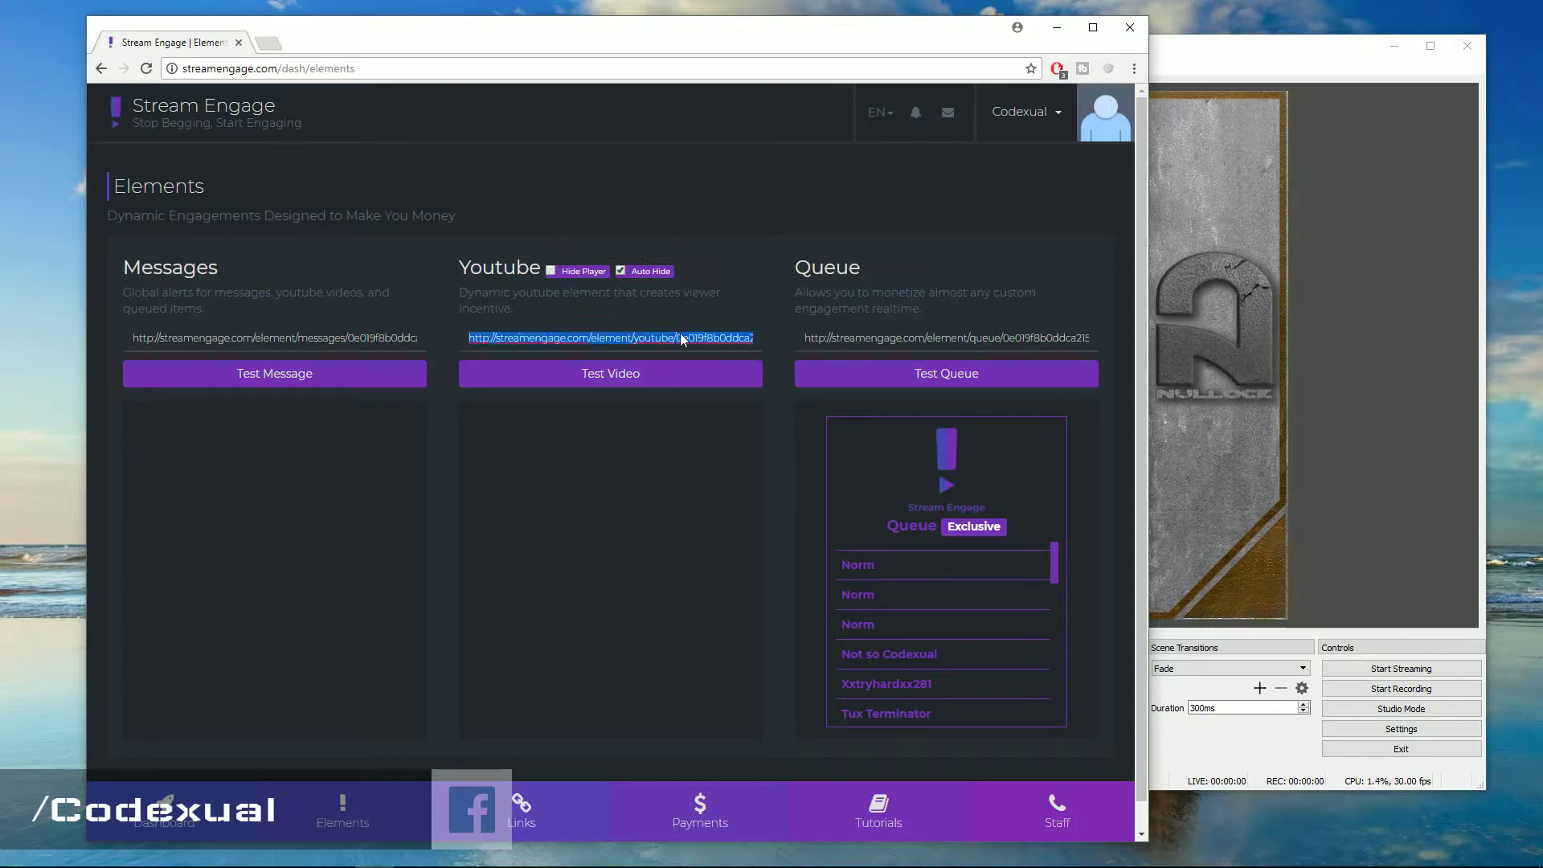
right_click(566, 332)
left_click(594, 383)
left_click(975, 347)
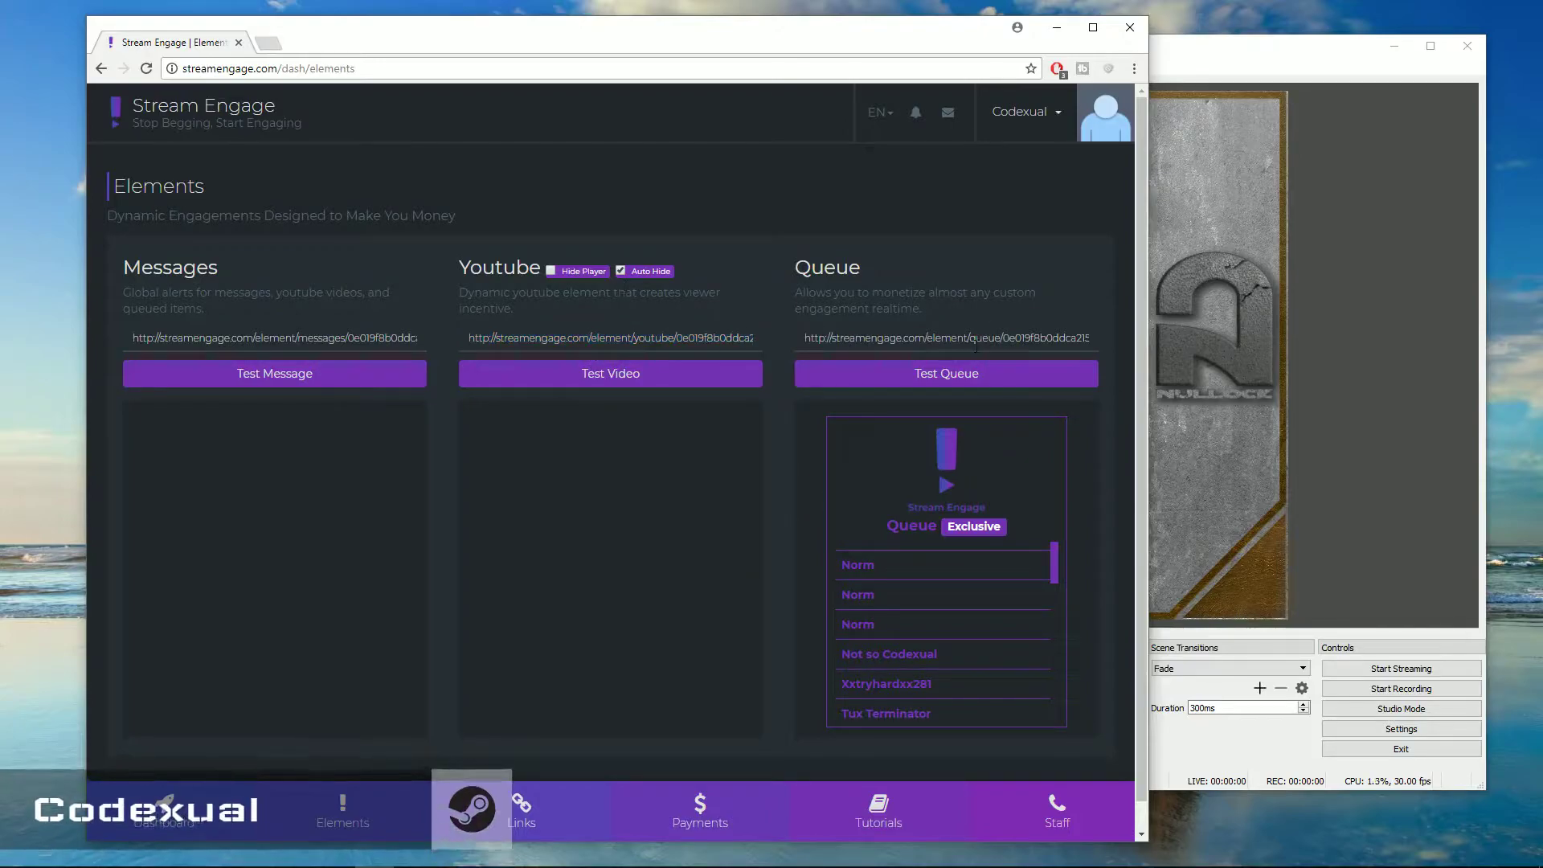
left_click(1230, 49)
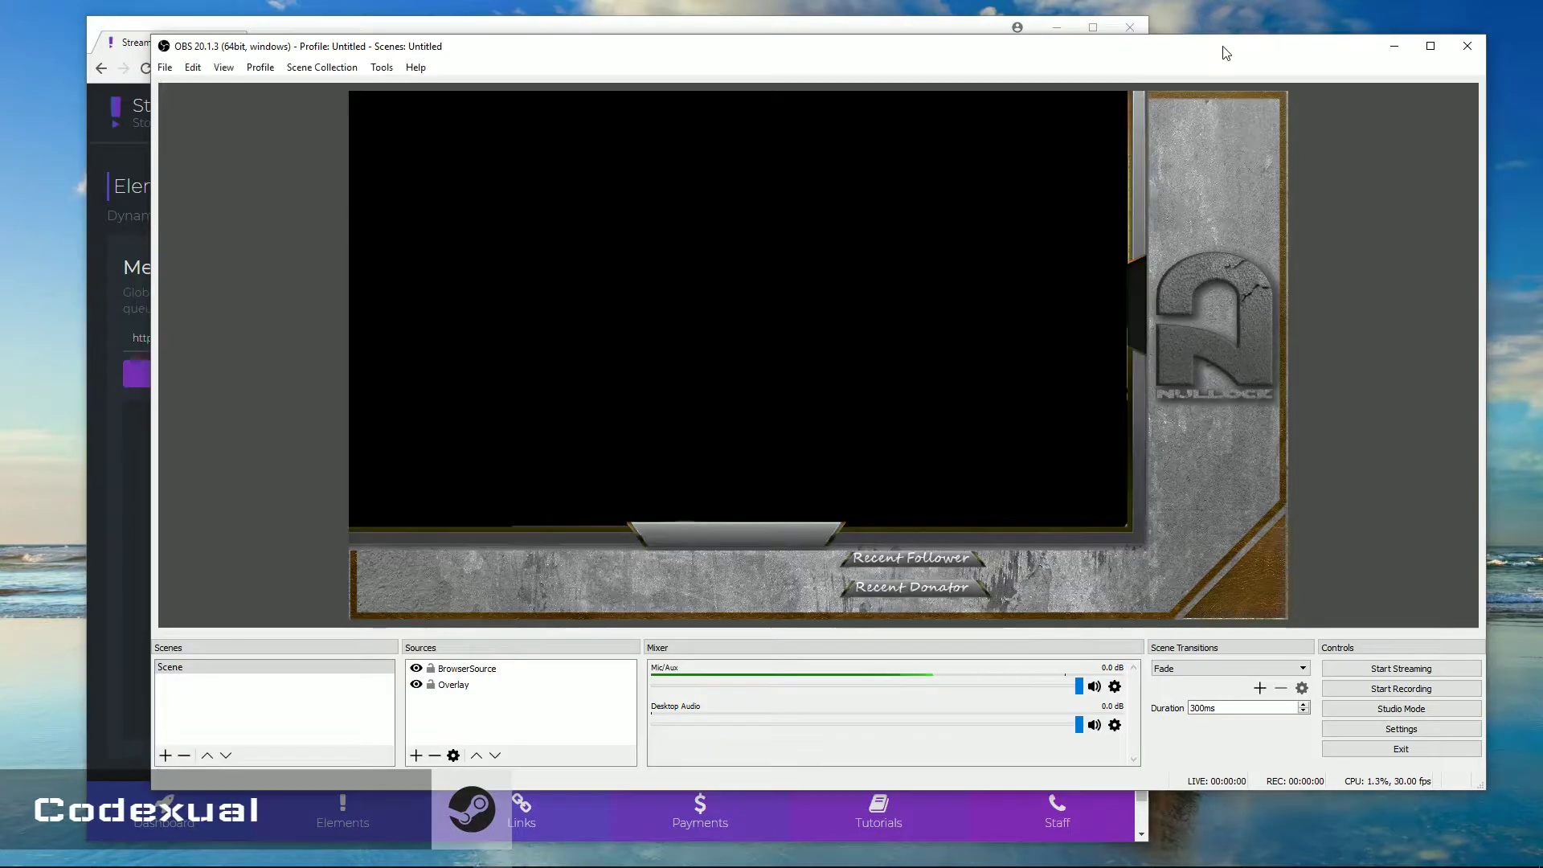
Add BrowserSource 2 with the YouTube element URL and move it to the canvas's bottom-right
left_click(415, 755)
left_click(478, 553)
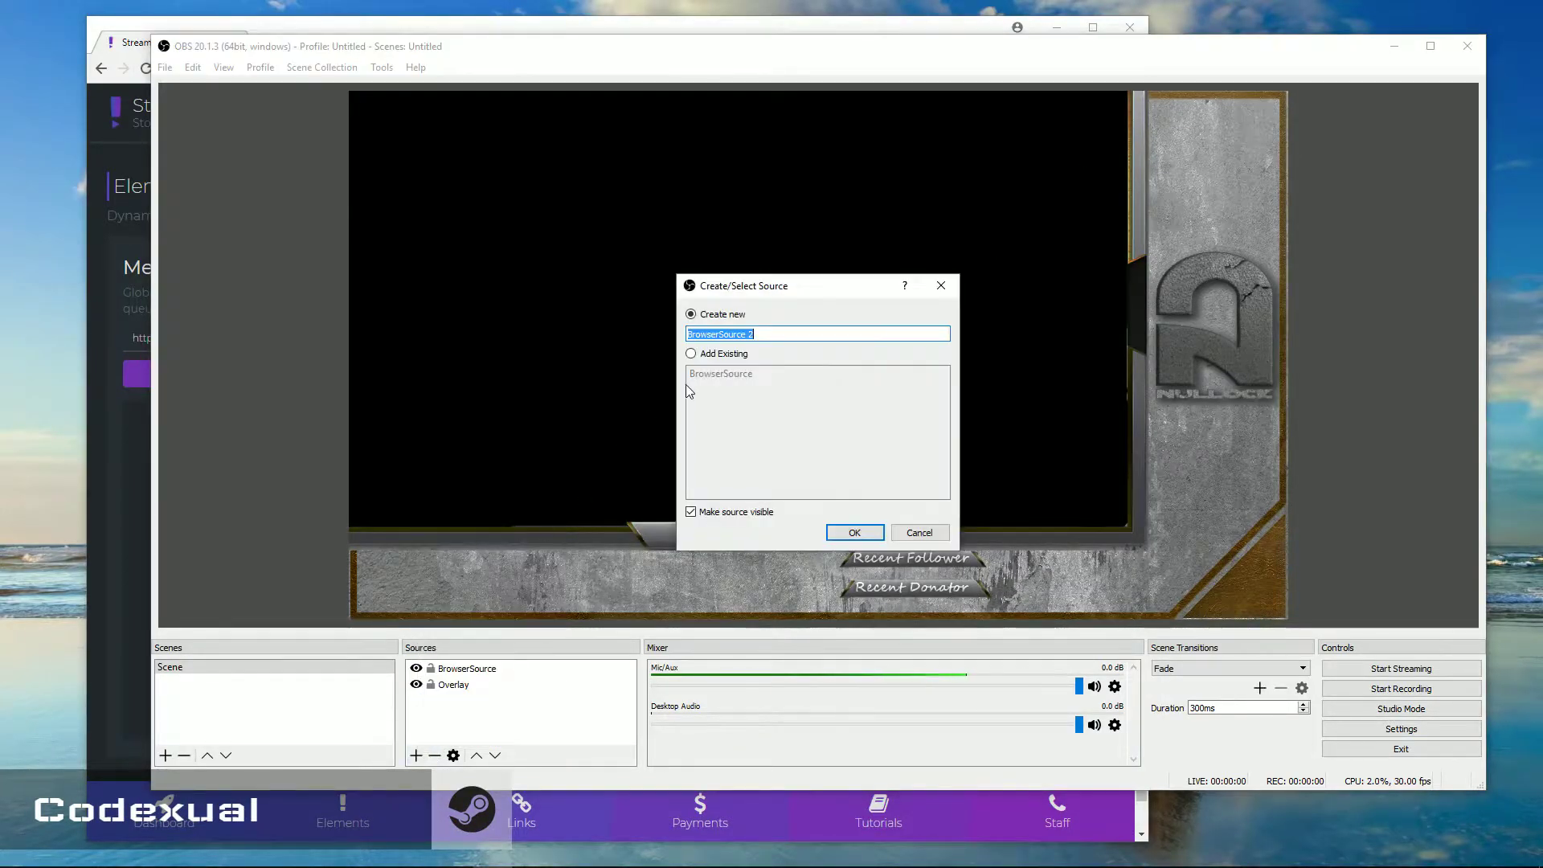
left_click(845, 534)
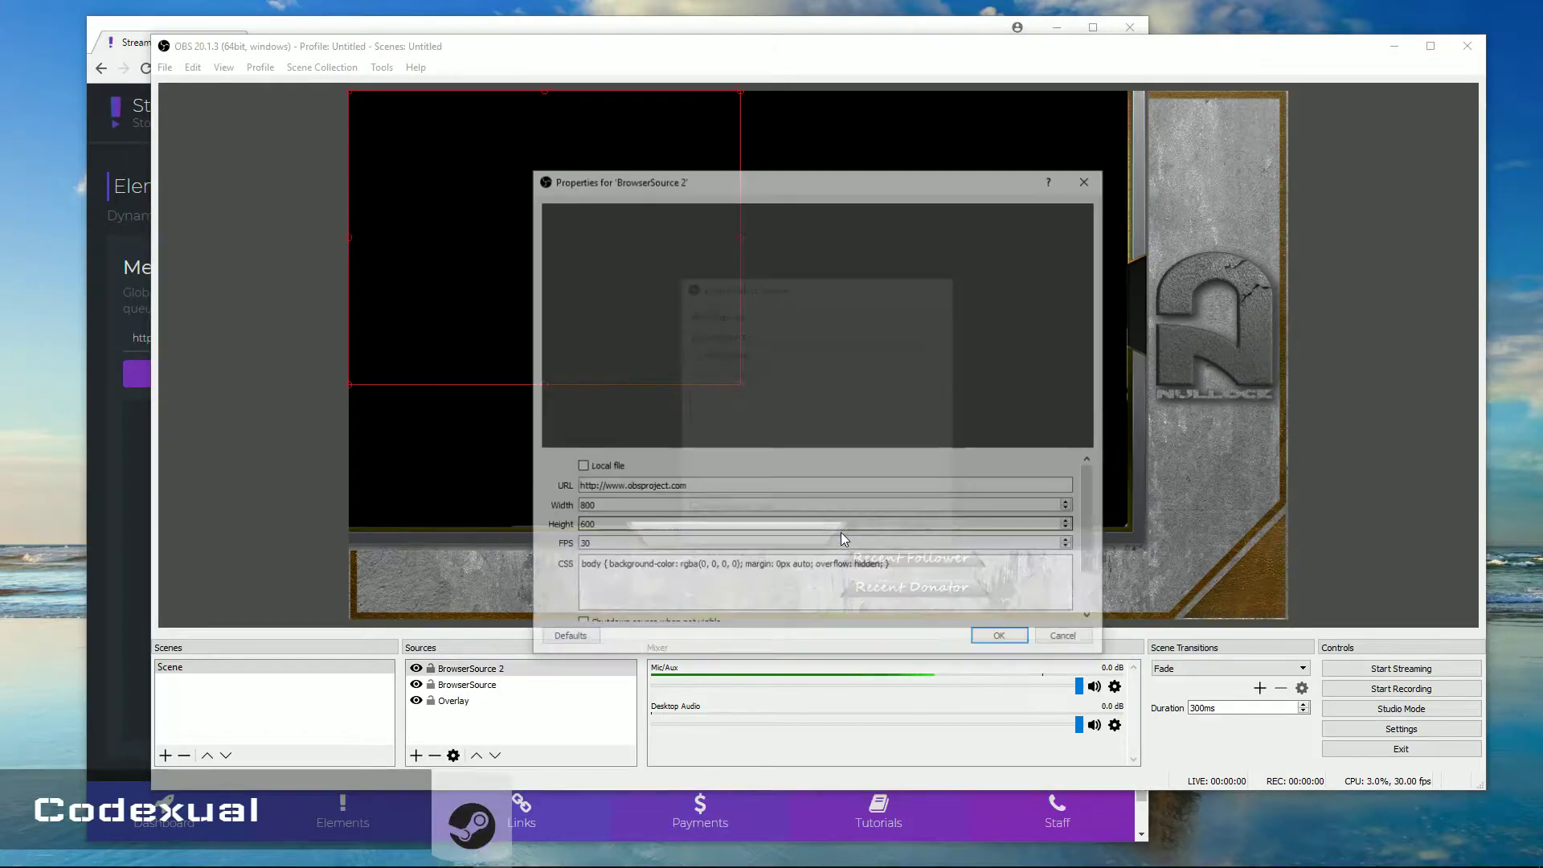
left_click_drag(579, 486, 688, 486)
right_click(648, 491)
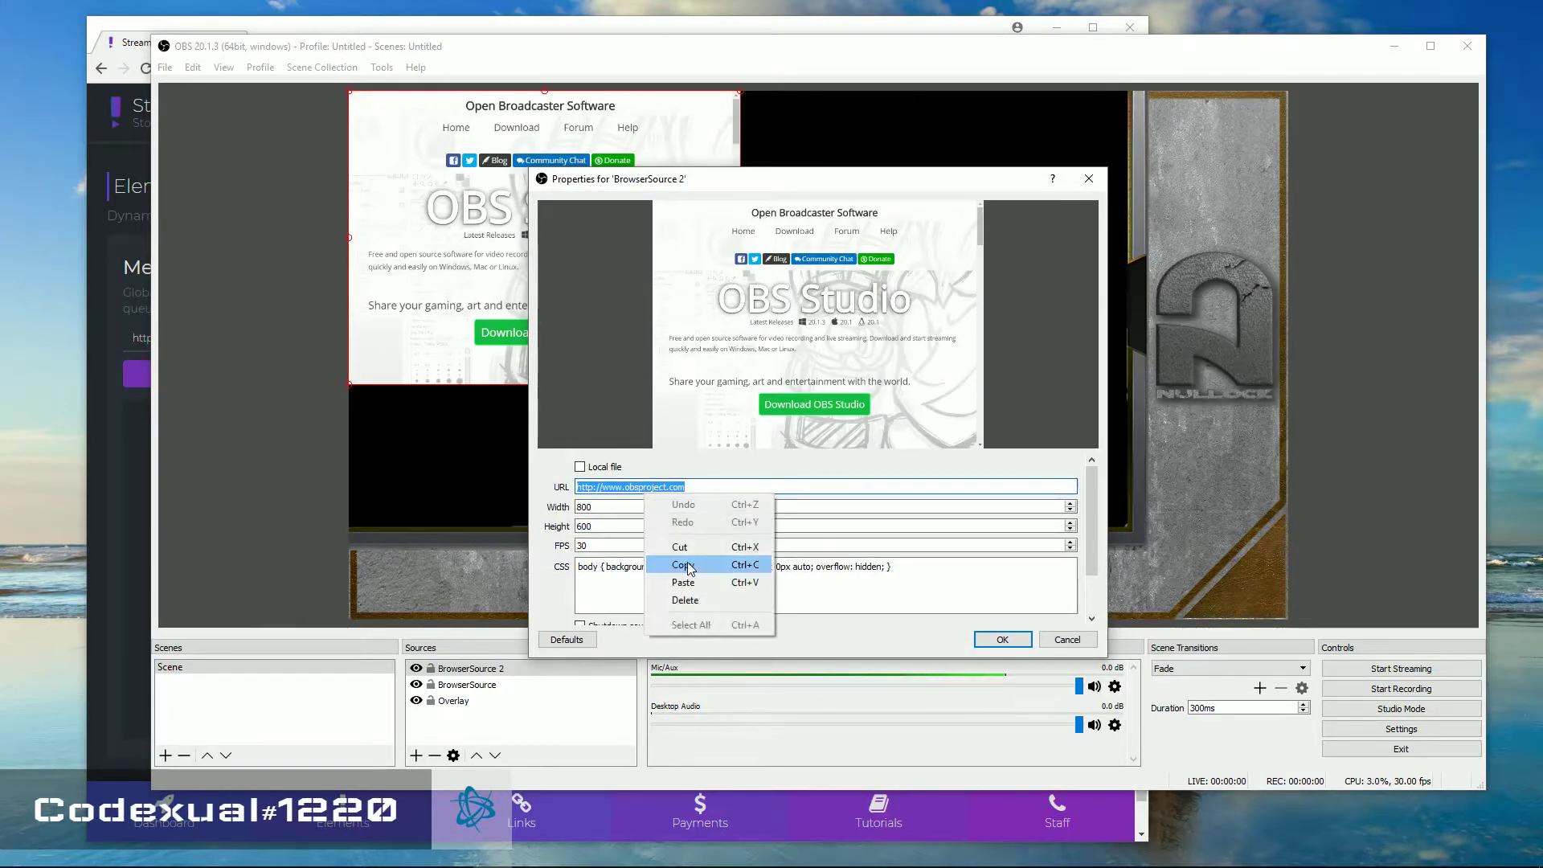
left_click(683, 582)
left_click(1002, 639)
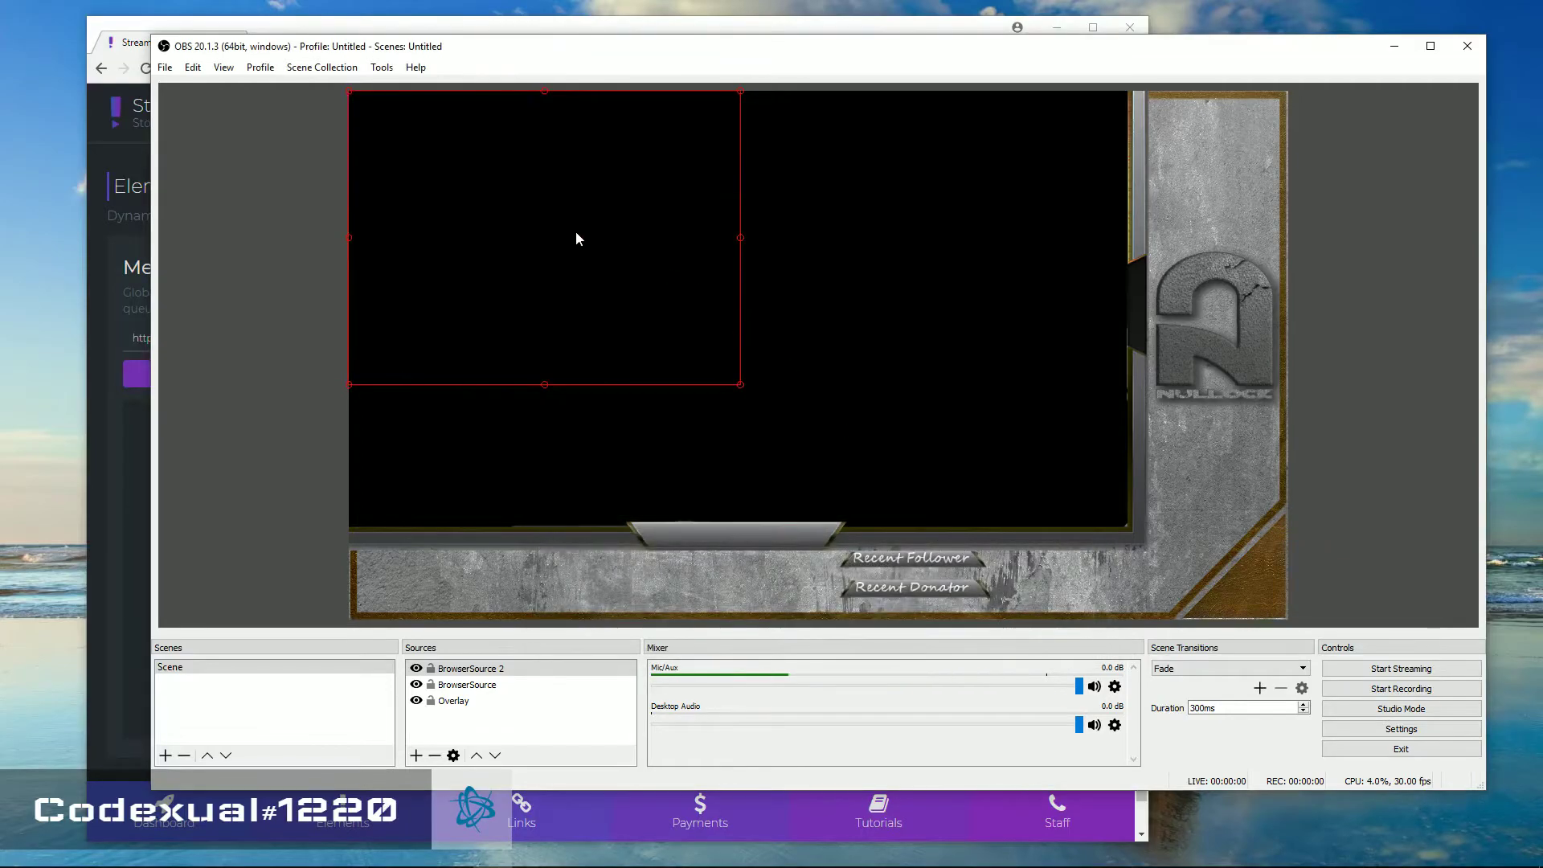
left_click_drag(576, 238, 1099, 460)
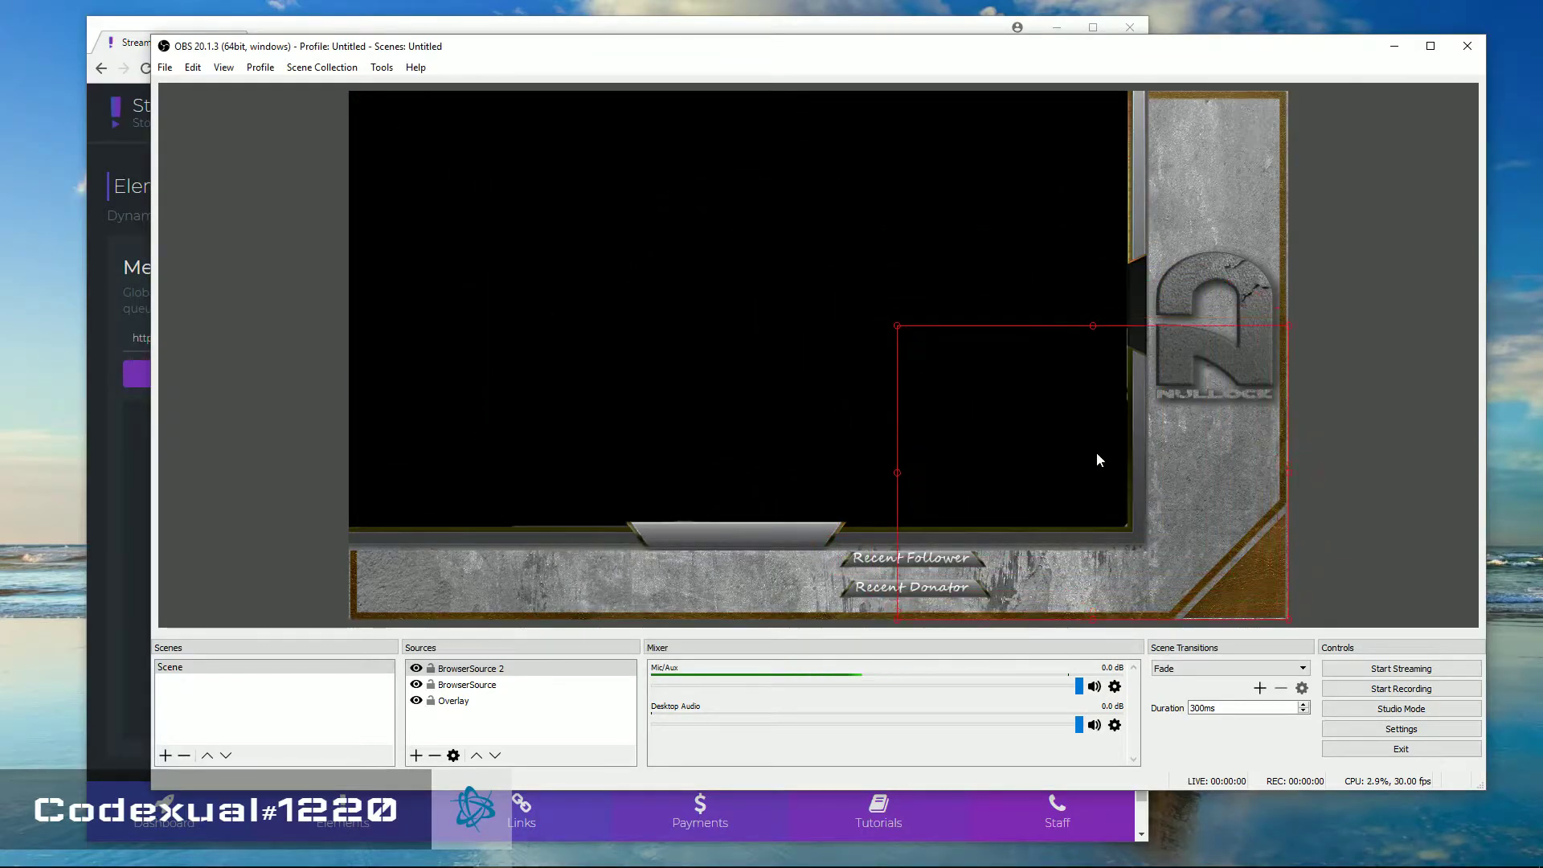
Back in Stream Engage, select the Queue element link for copying
key("alt+Tab")
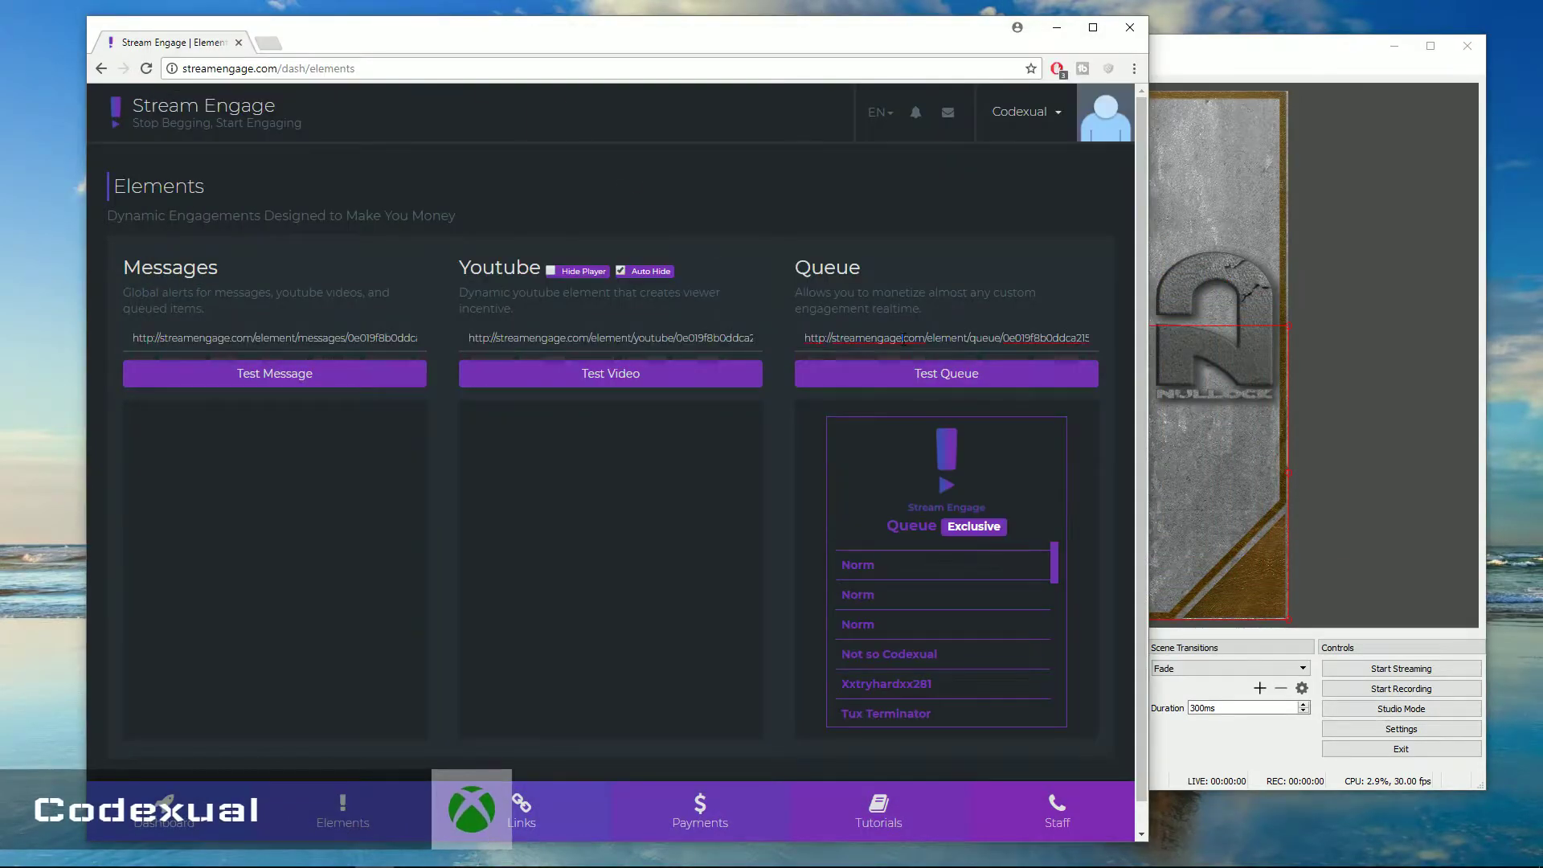
left_click(903, 338)
right_click(903, 338)
Copy the Queue link and add it in OBS as BrowserSource 3
left_click(934, 365)
left_click(1206, 61)
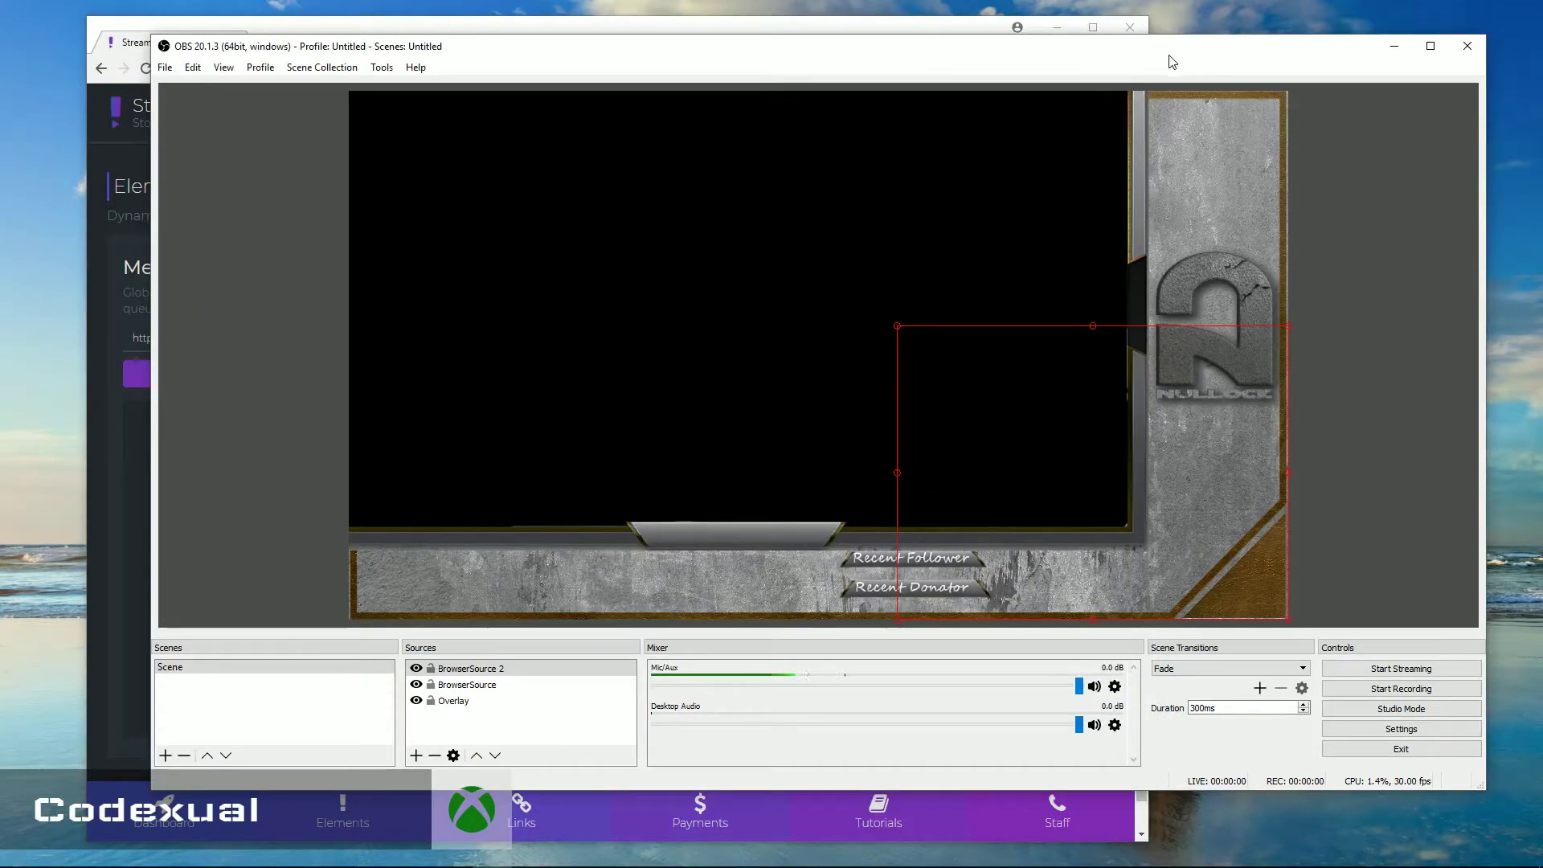
left_click(417, 757)
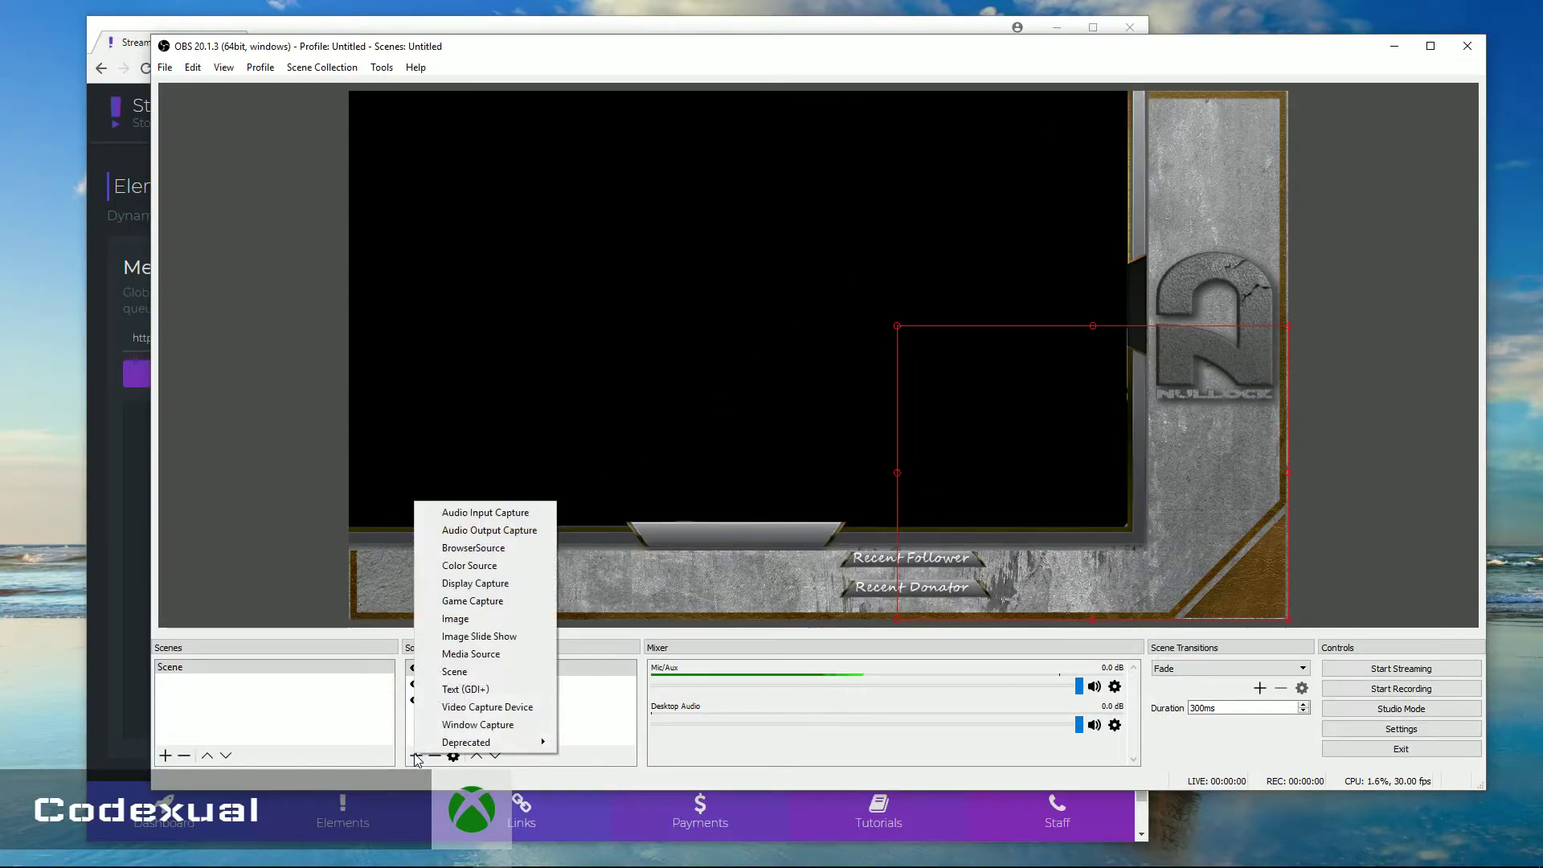
left_click(474, 548)
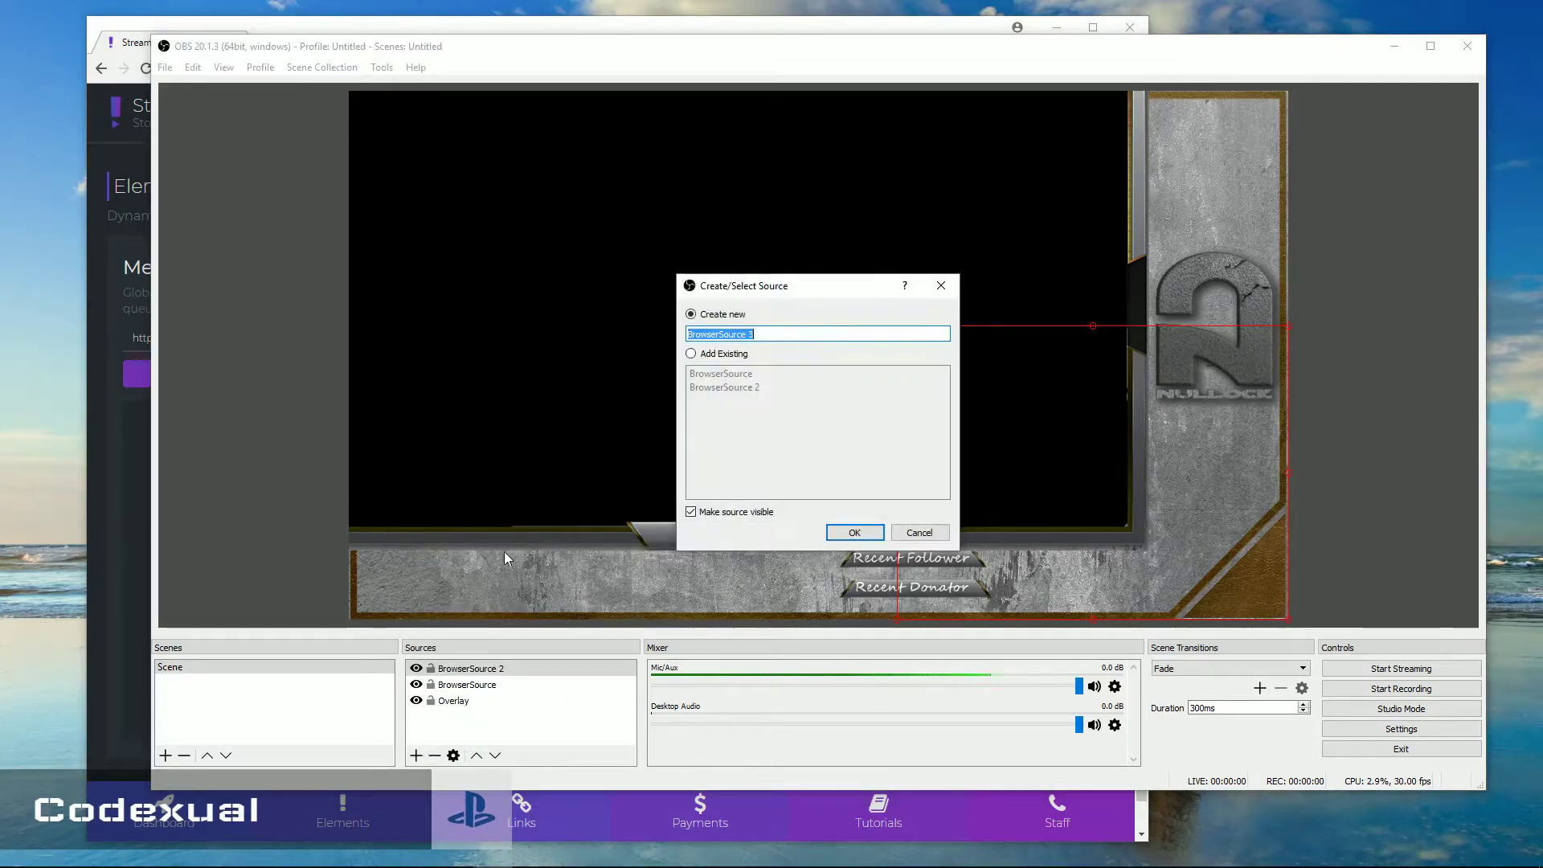
left_click(857, 532)
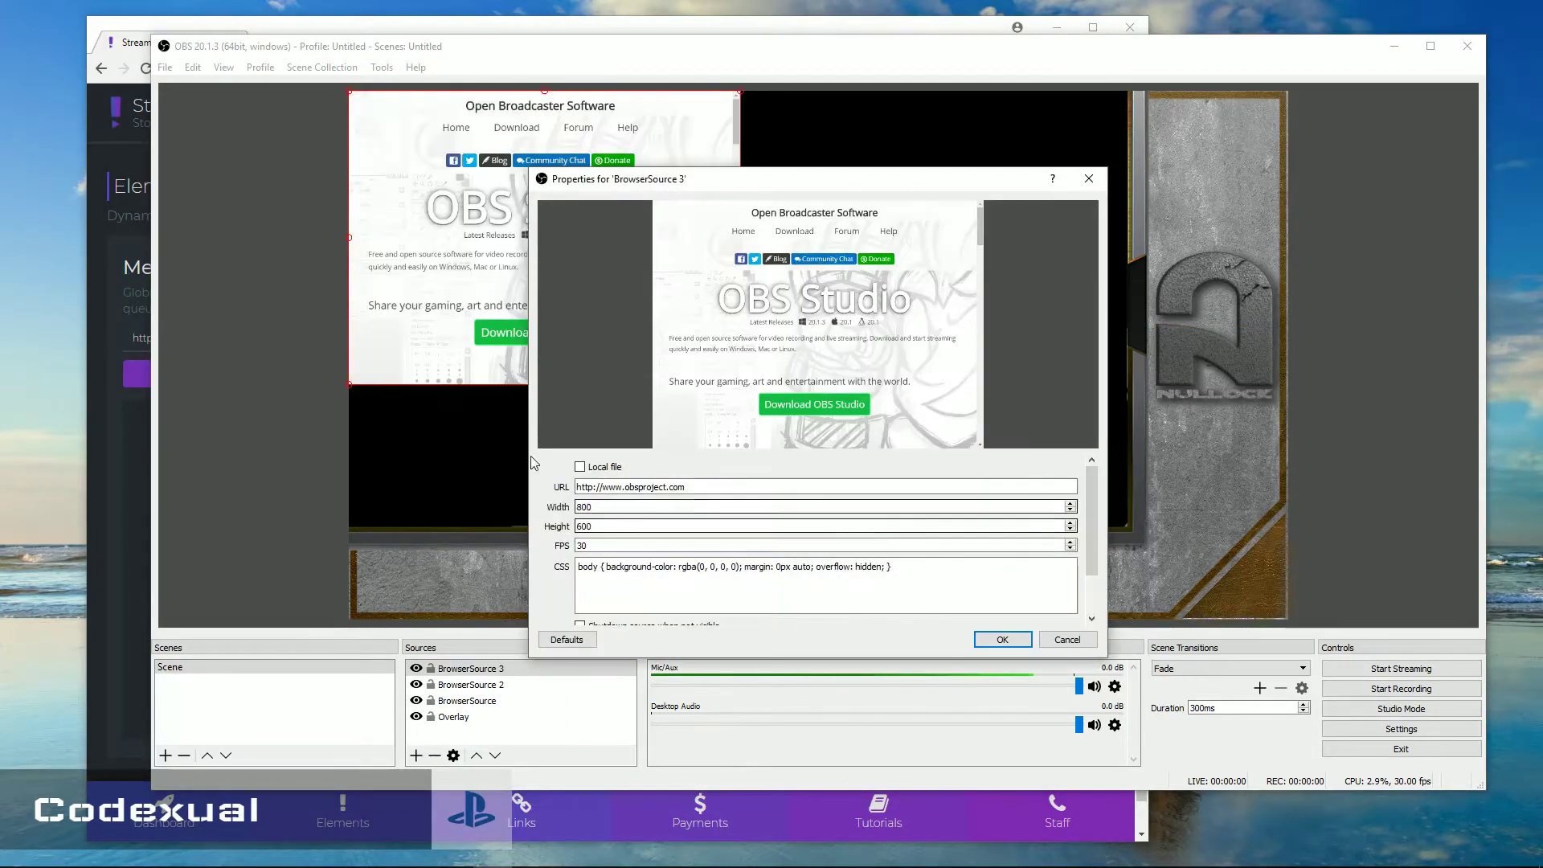
left_click_drag(577, 487, 686, 487)
right_click(598, 487)
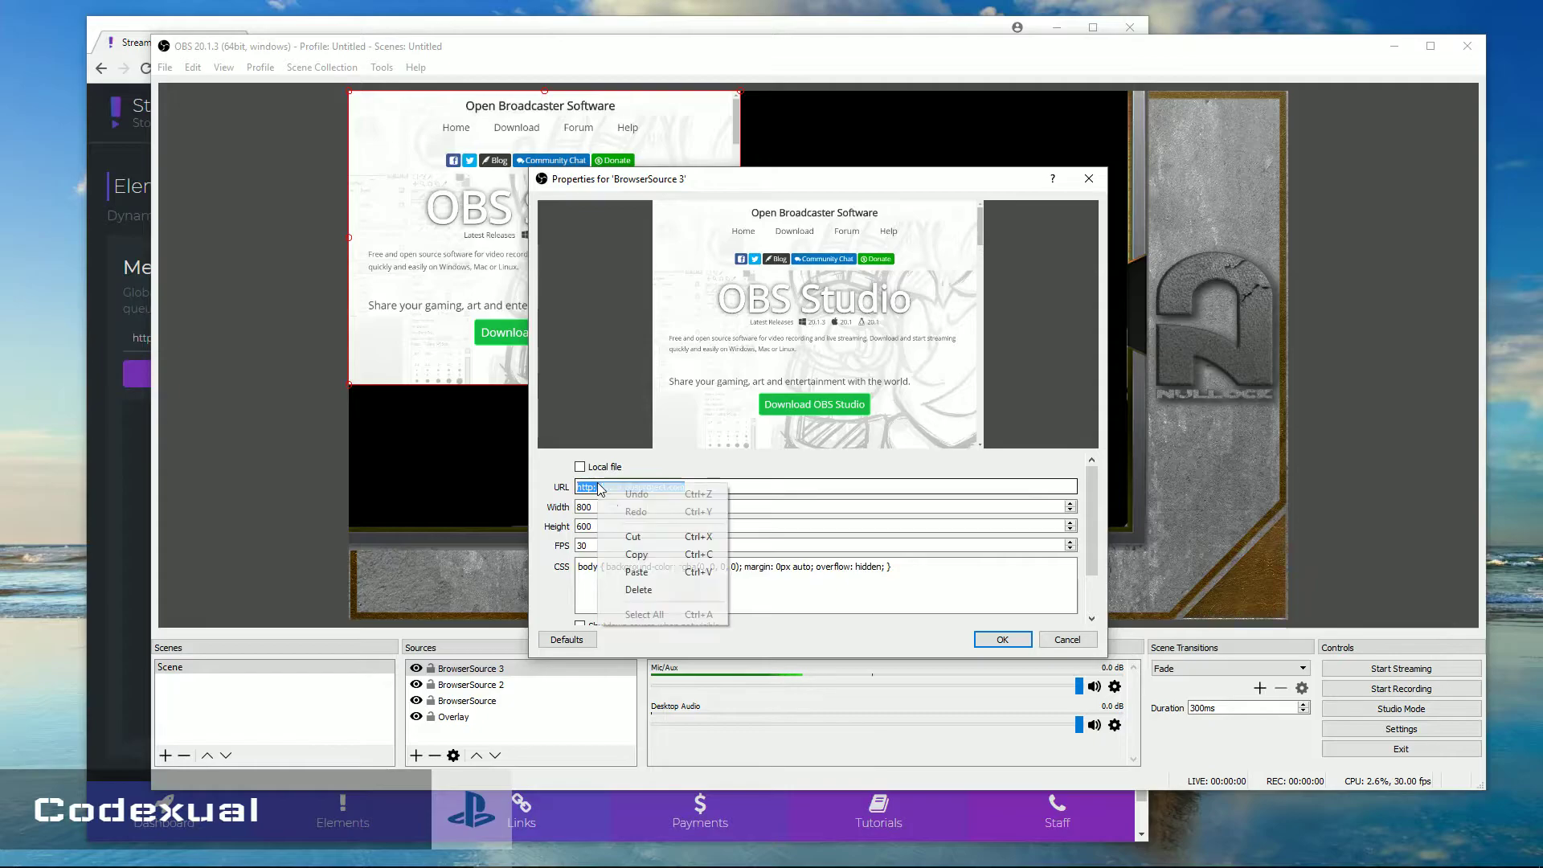
left_click(637, 571)
left_click(1016, 636)
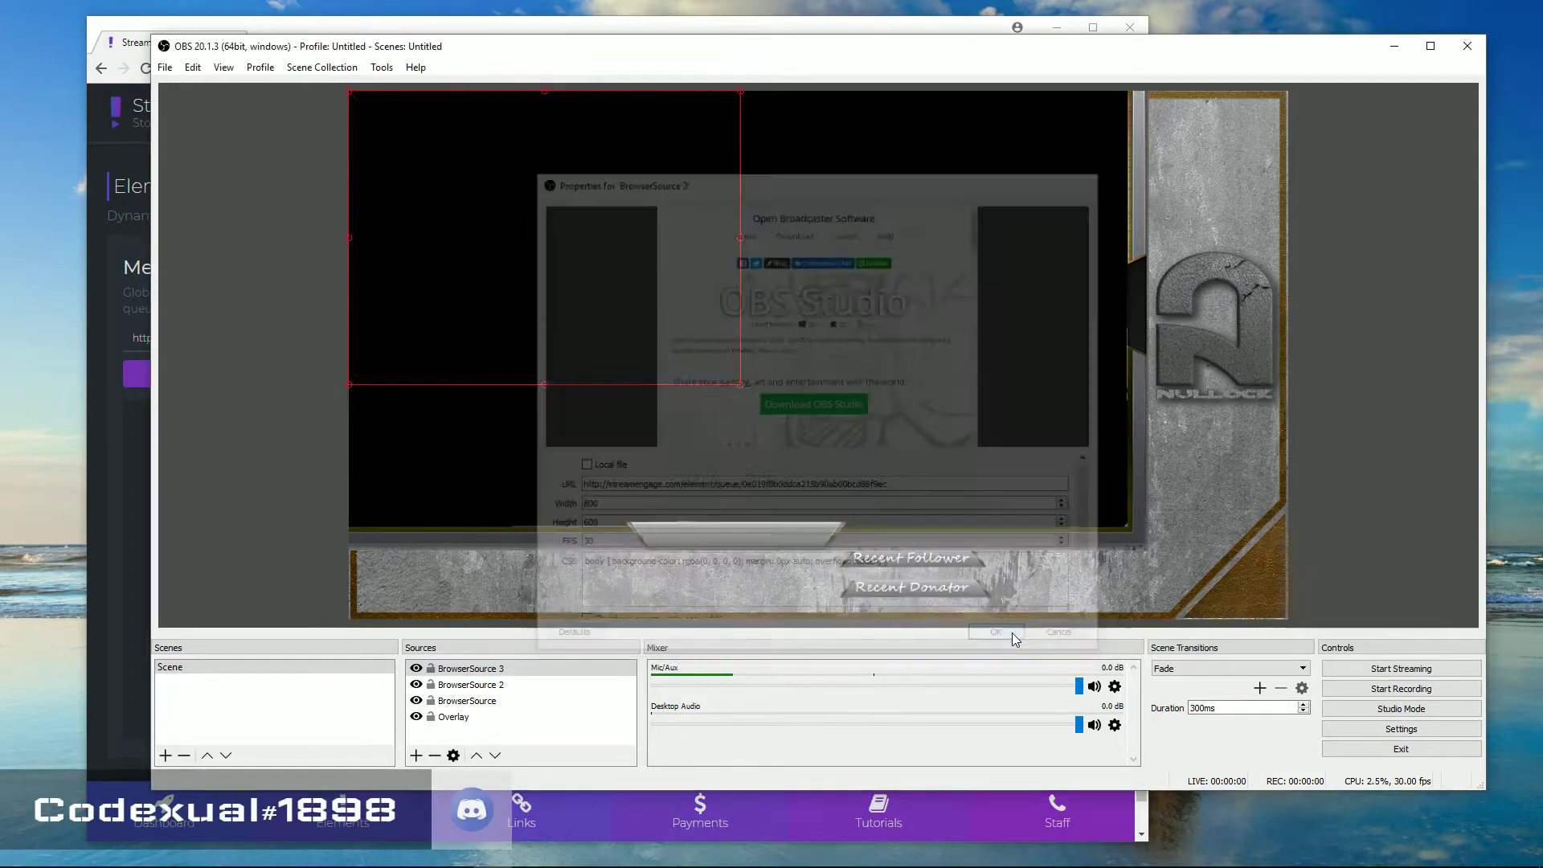
Place the queue widget in the overlay's top-right corner and fine-tune its position
left_click_drag(536, 249, 1200, 241)
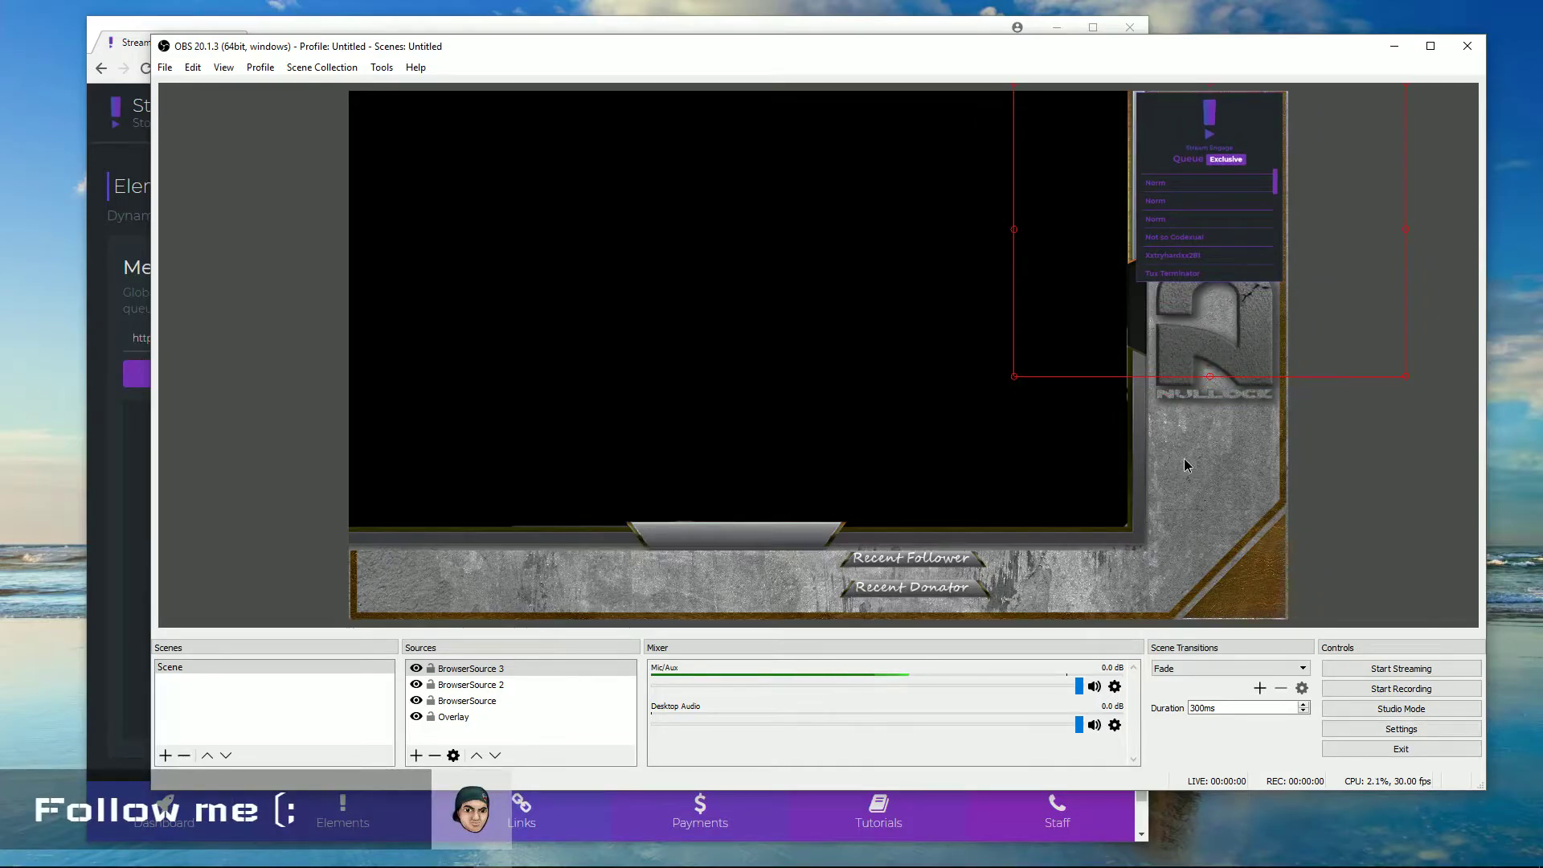
left_click(1183, 465)
left_click(1220, 237)
left_click_drag(1218, 224, 1216, 224)
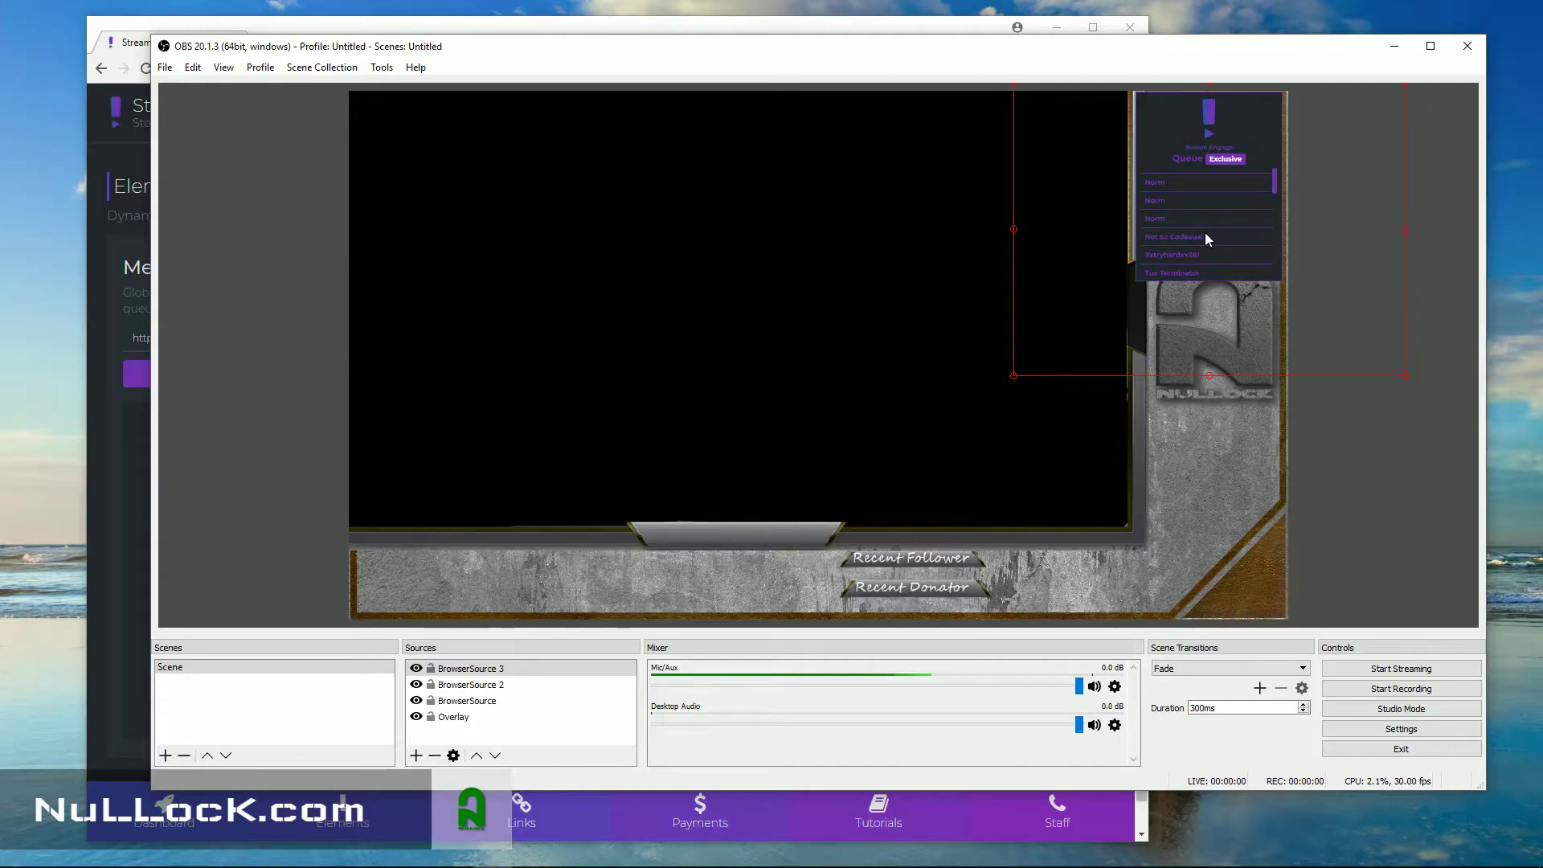
Interact with BrowserSource 3 to scroll its queue list back to the top, then close that window
right_click(1205, 258)
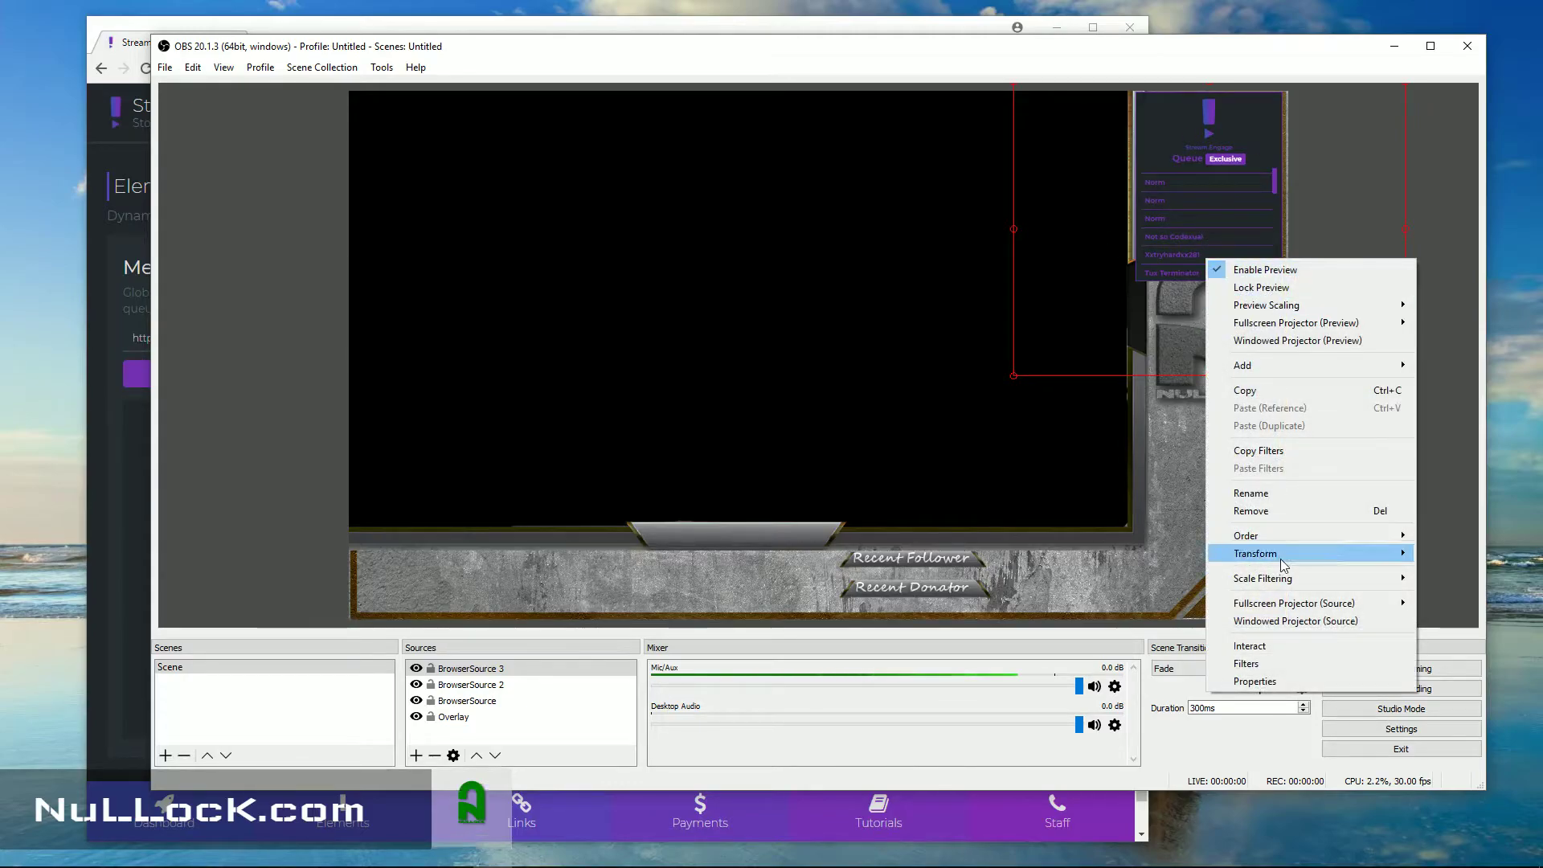
left_click(1272, 647)
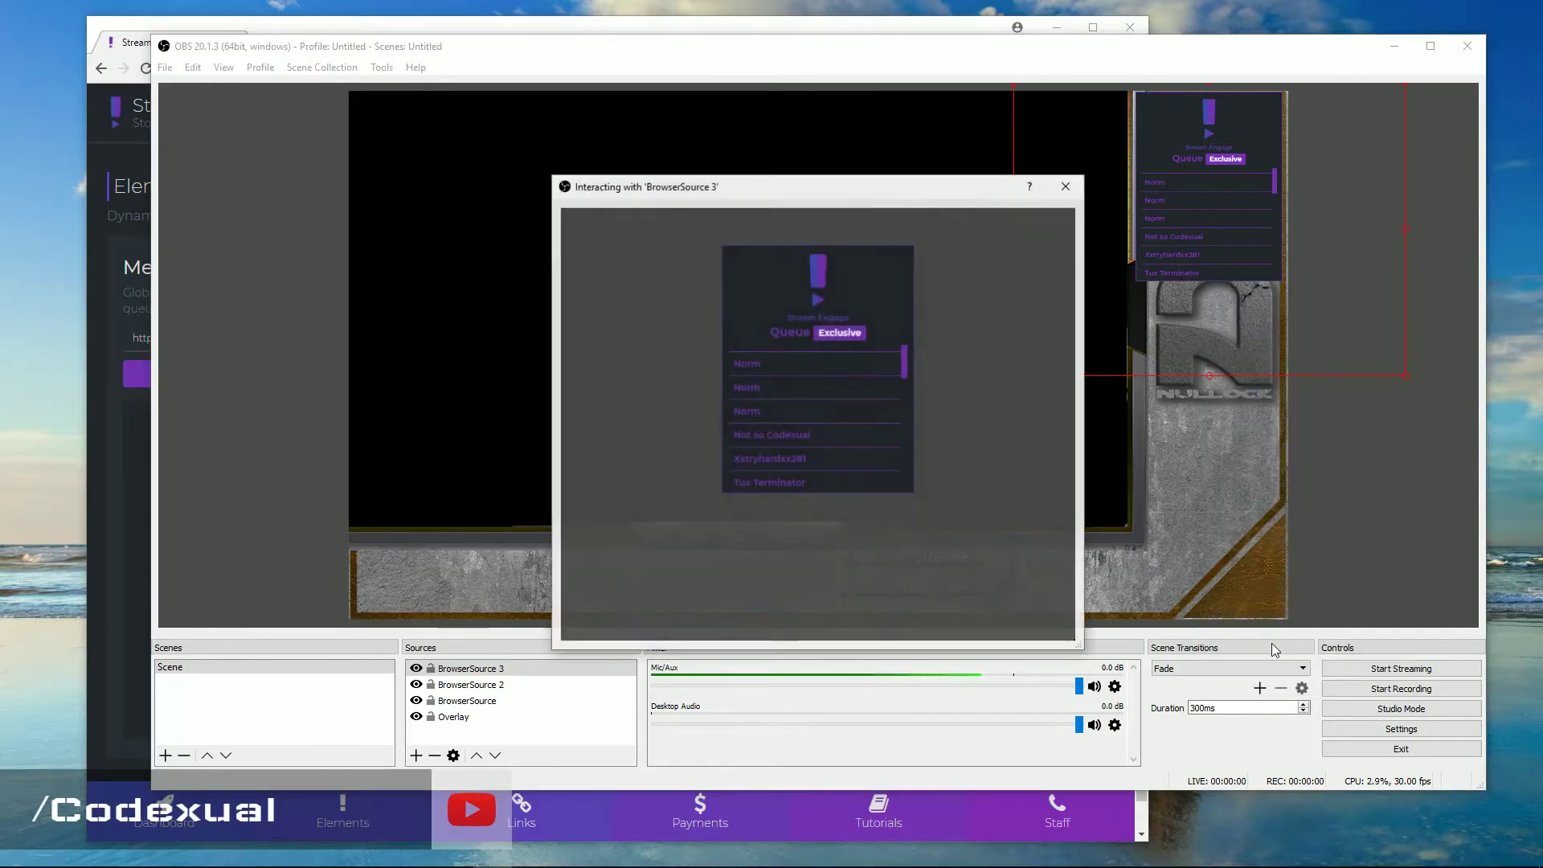
scroll(792, 376, "down", 3)
scroll(793, 374, "down", 5)
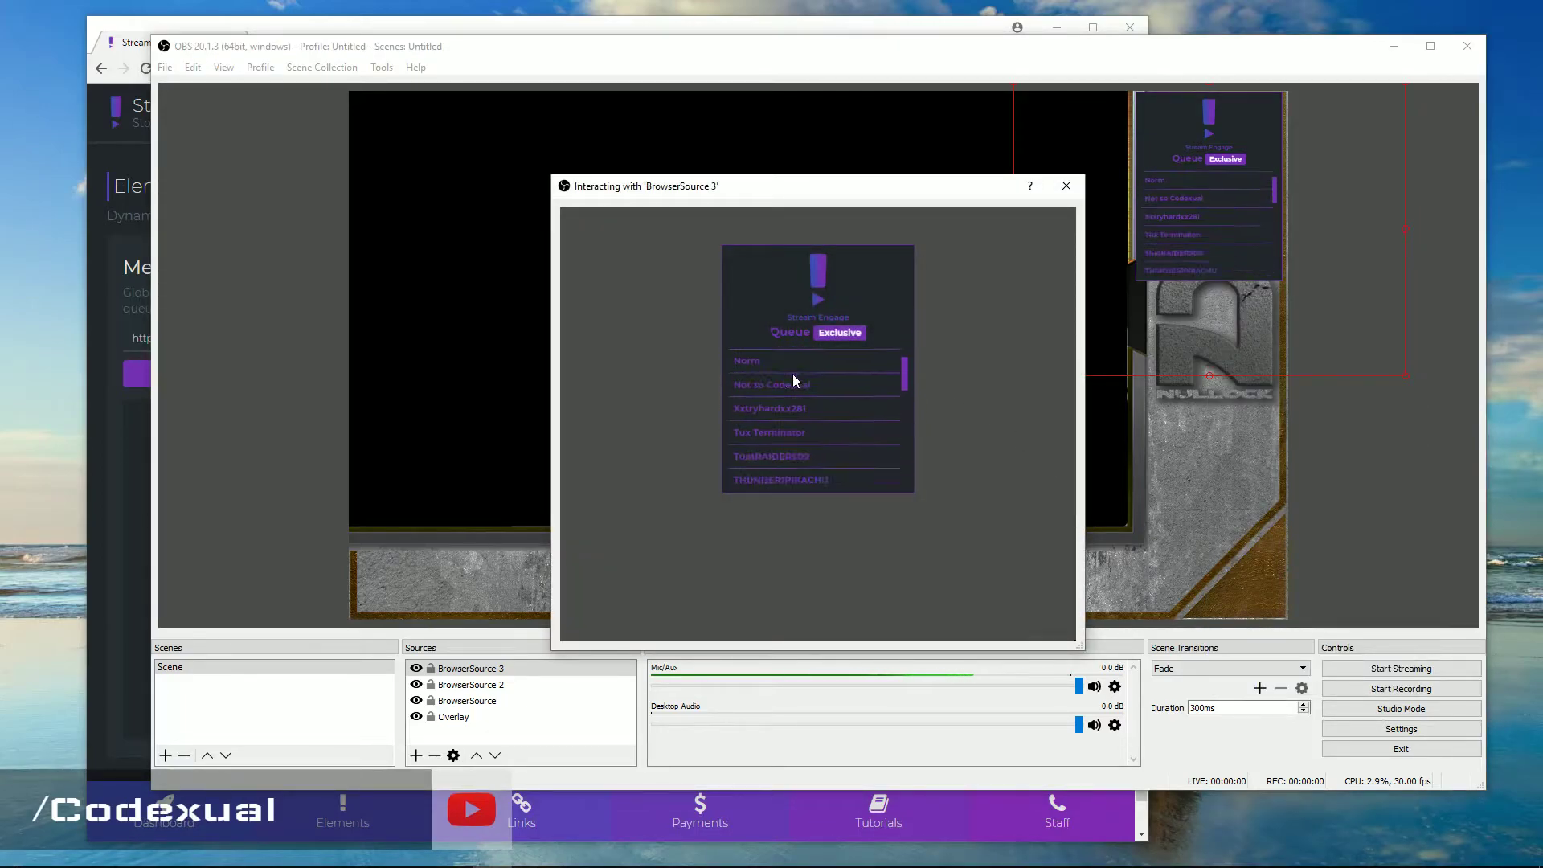
scroll(792, 374, "up", 8)
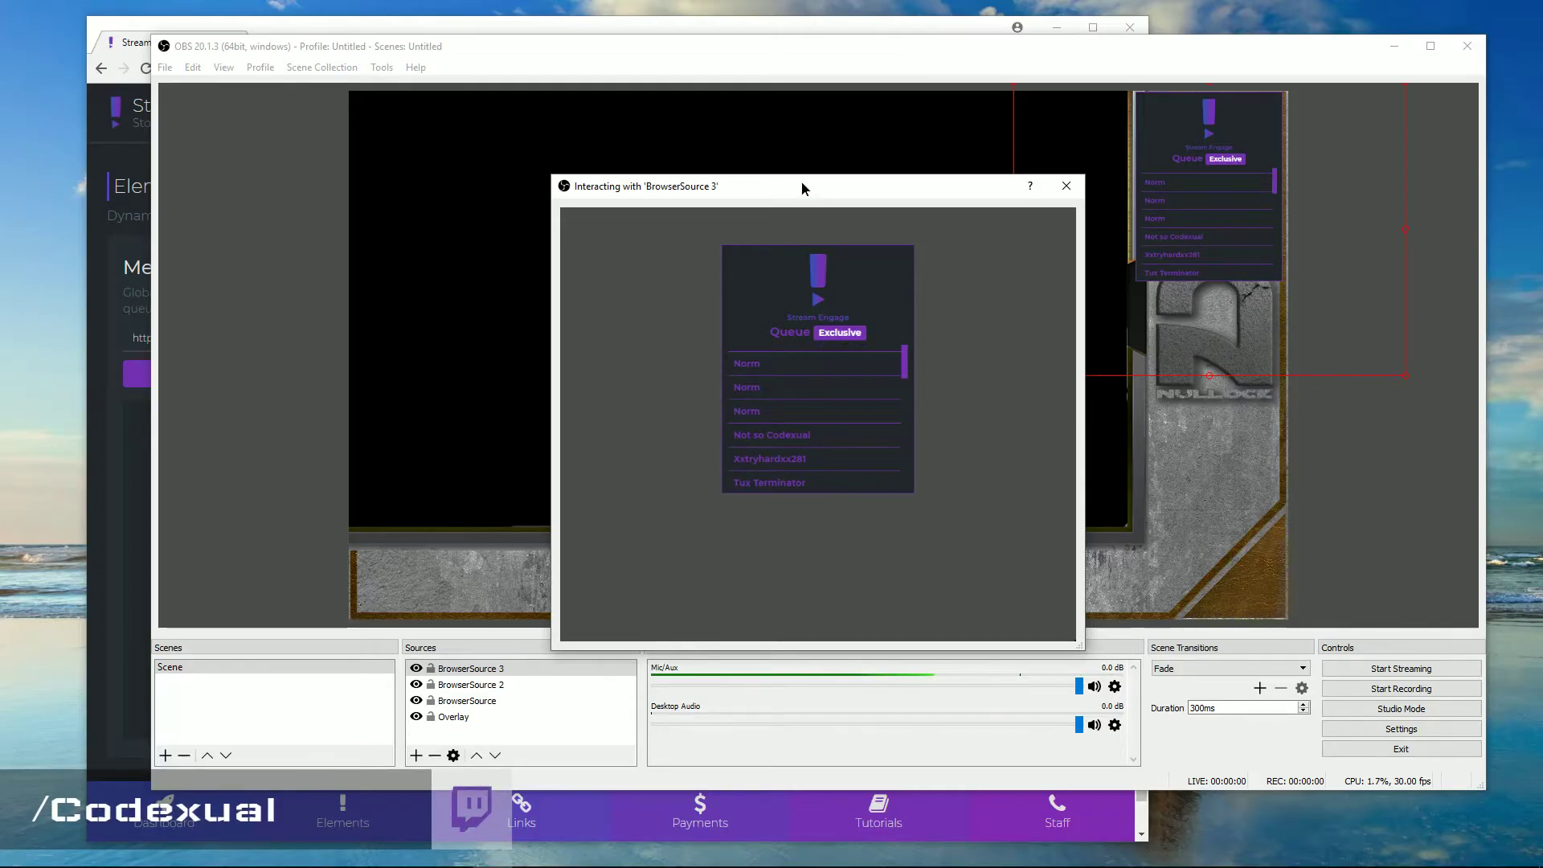
left_click_drag(802, 181, 588, 147)
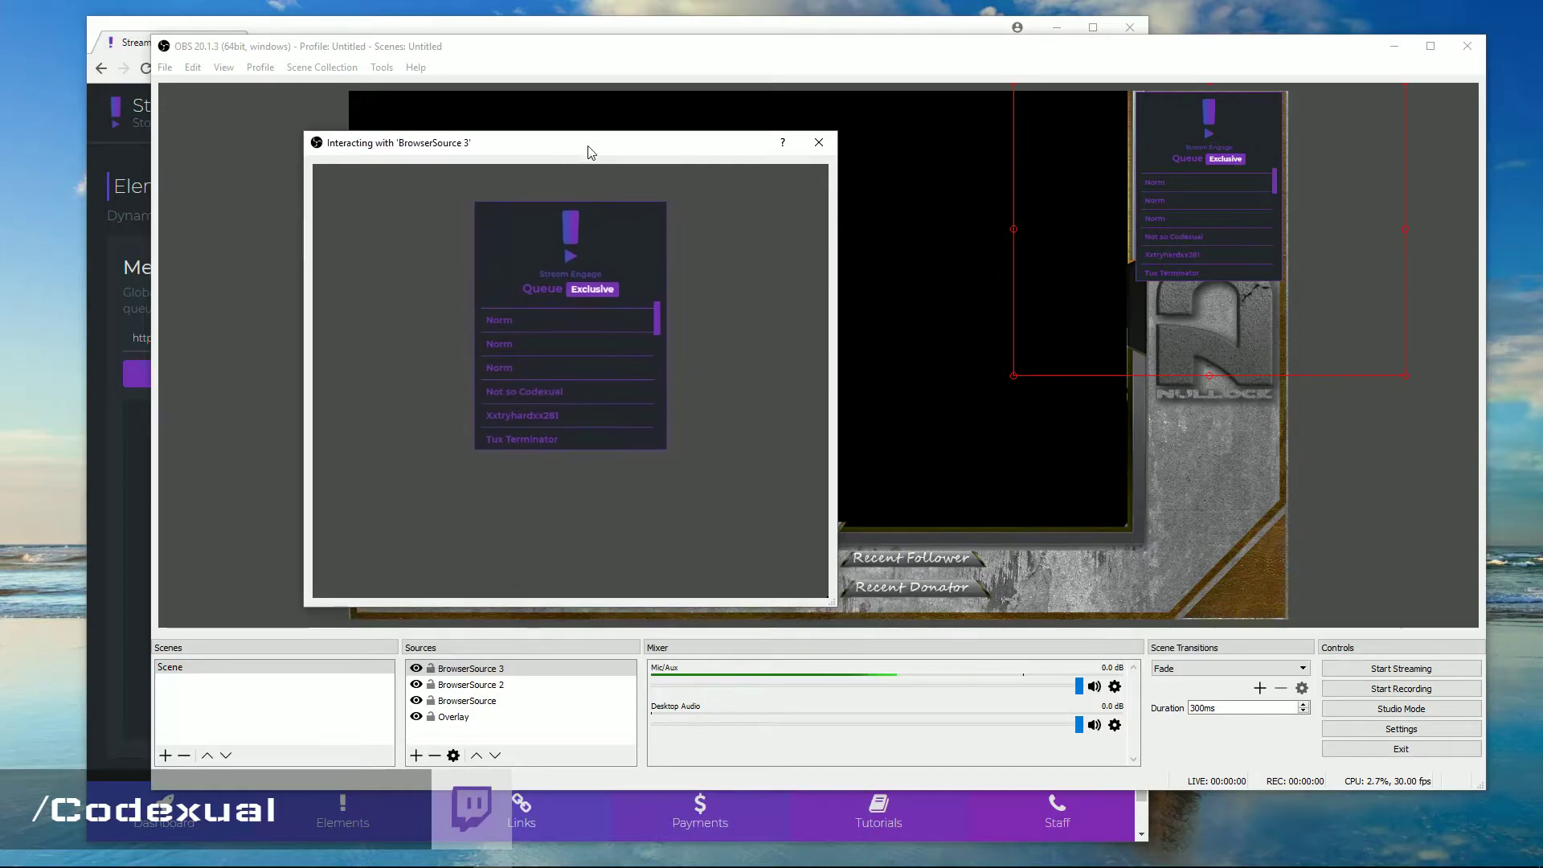
left_click(818, 142)
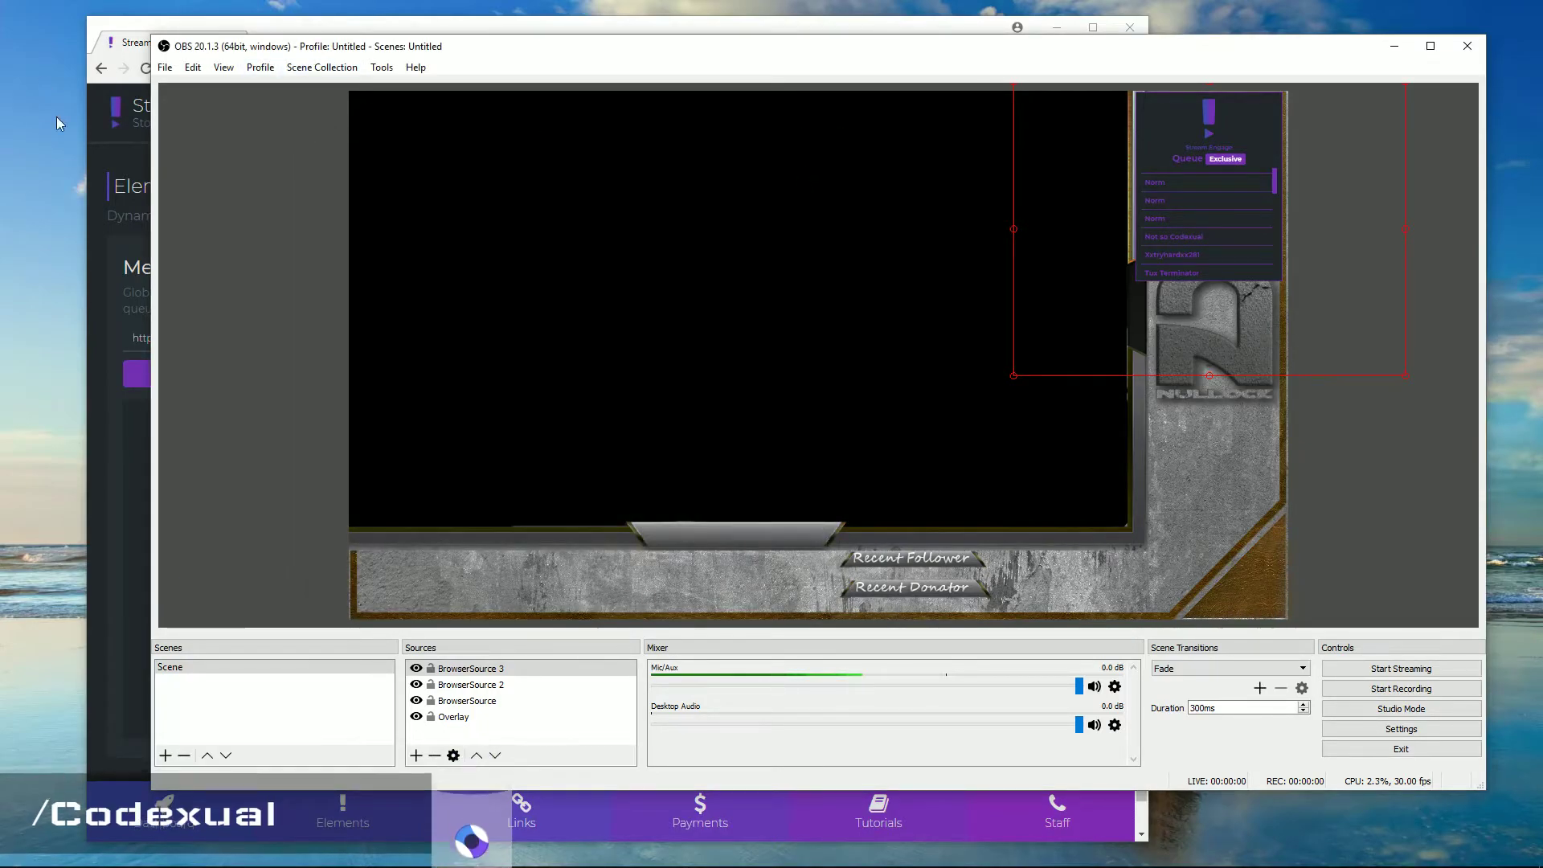
Drag the Stream Engage Chrome window right, in front of OBS, showing the Elements dashboard
left_click_drag(278, 27, 403, 23)
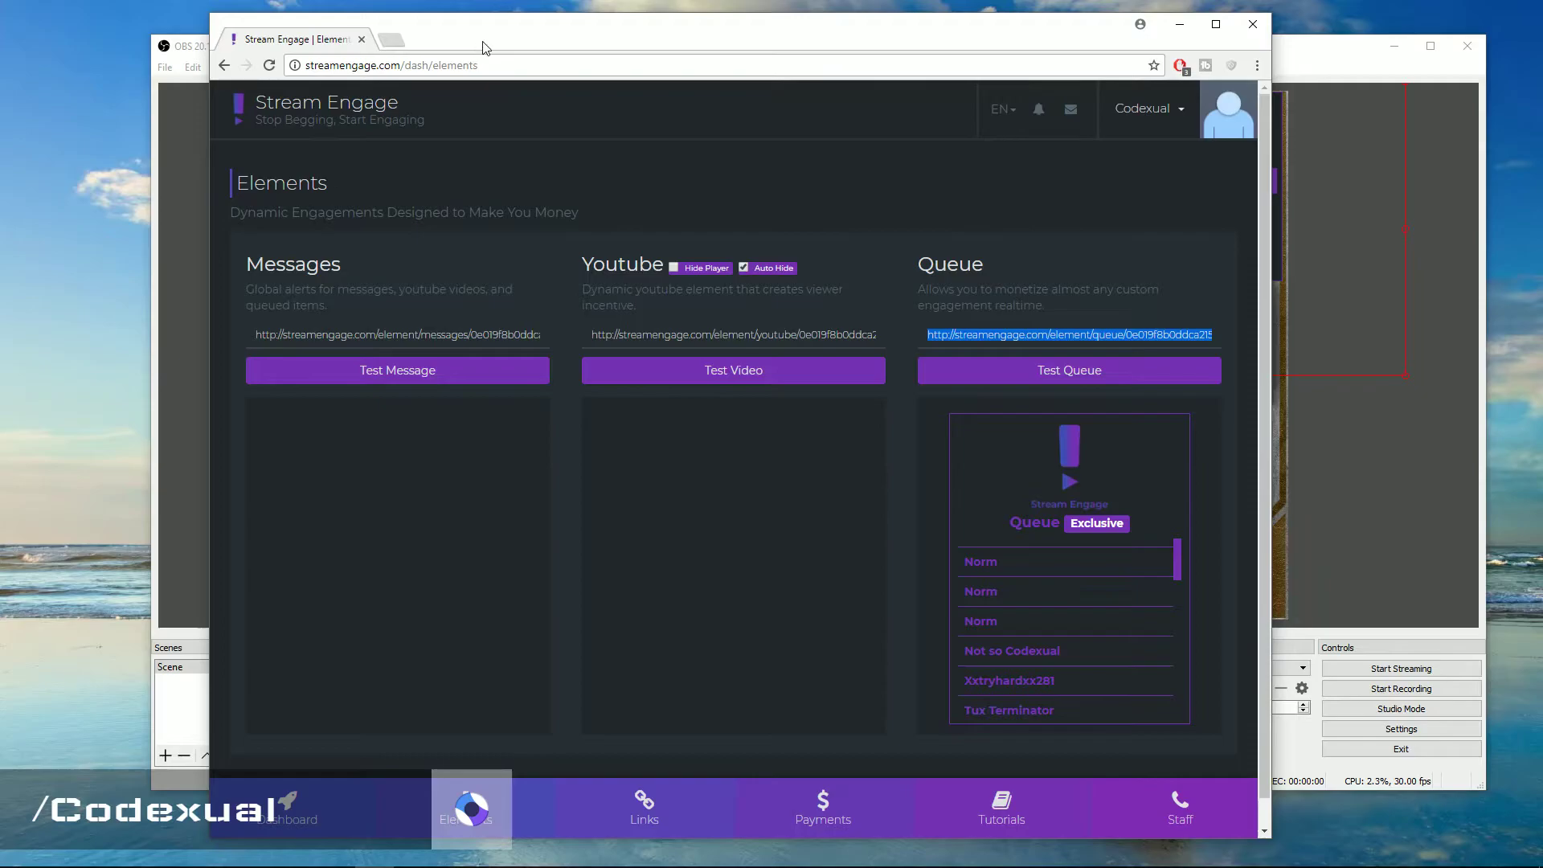
left_click_drag(485, 48, 541, 34)
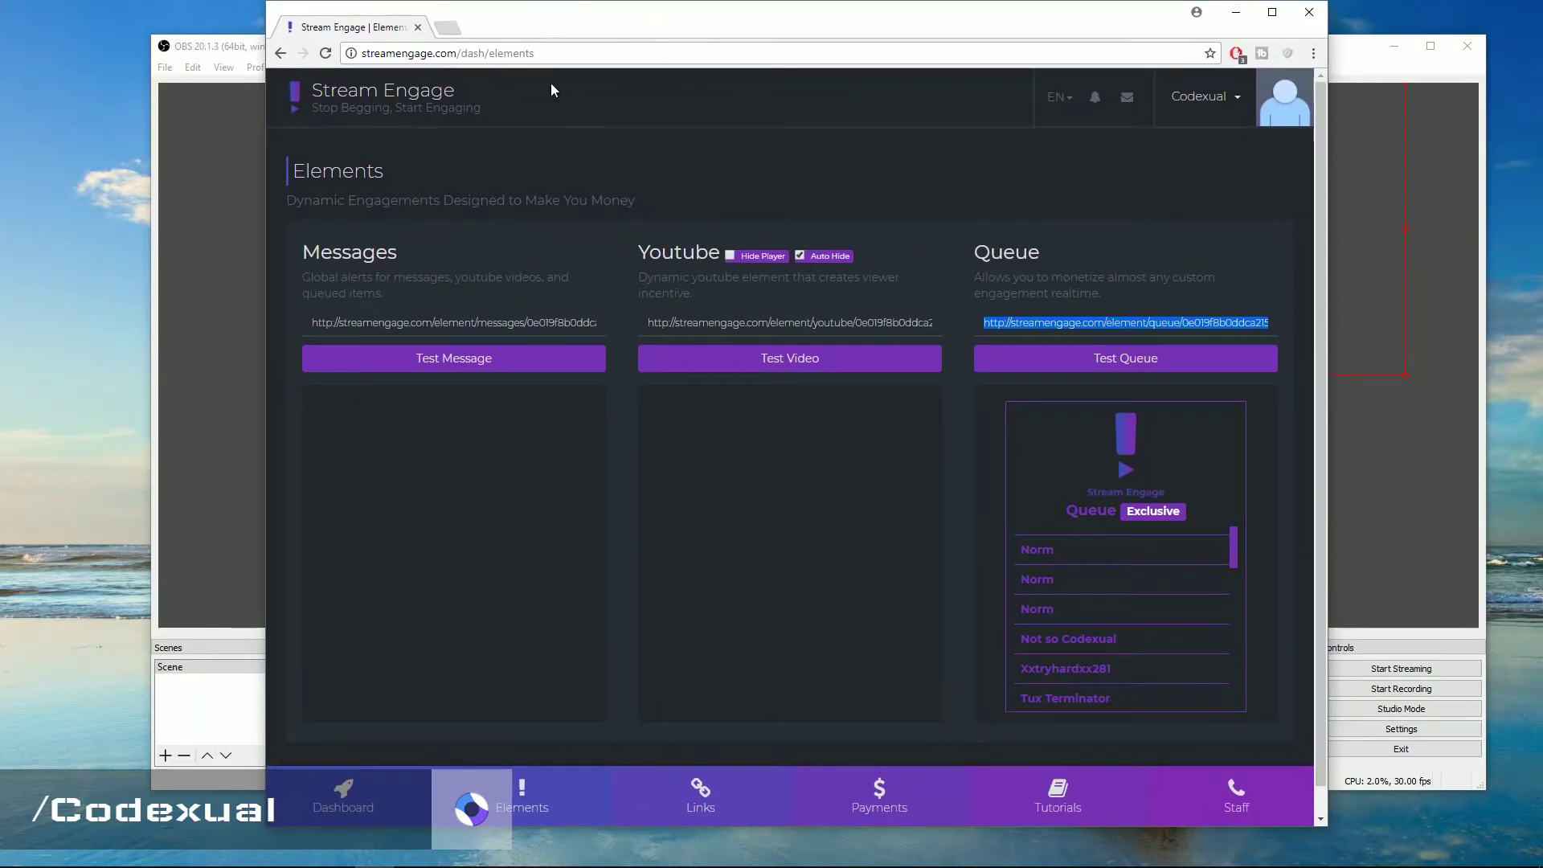
left_click_drag(407, 248, 306, 249)
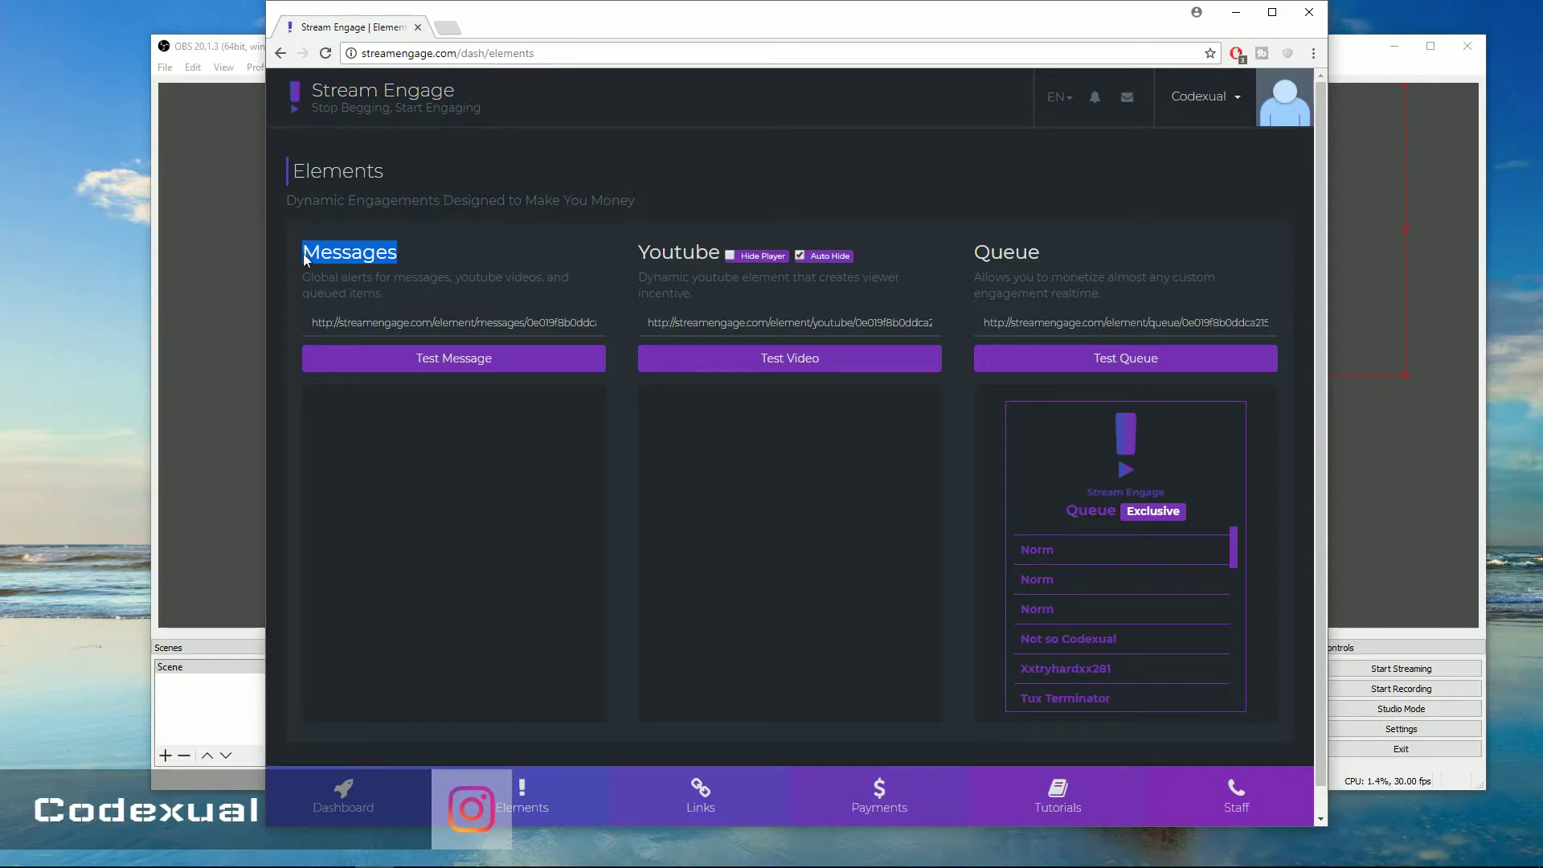
left_click(418, 468)
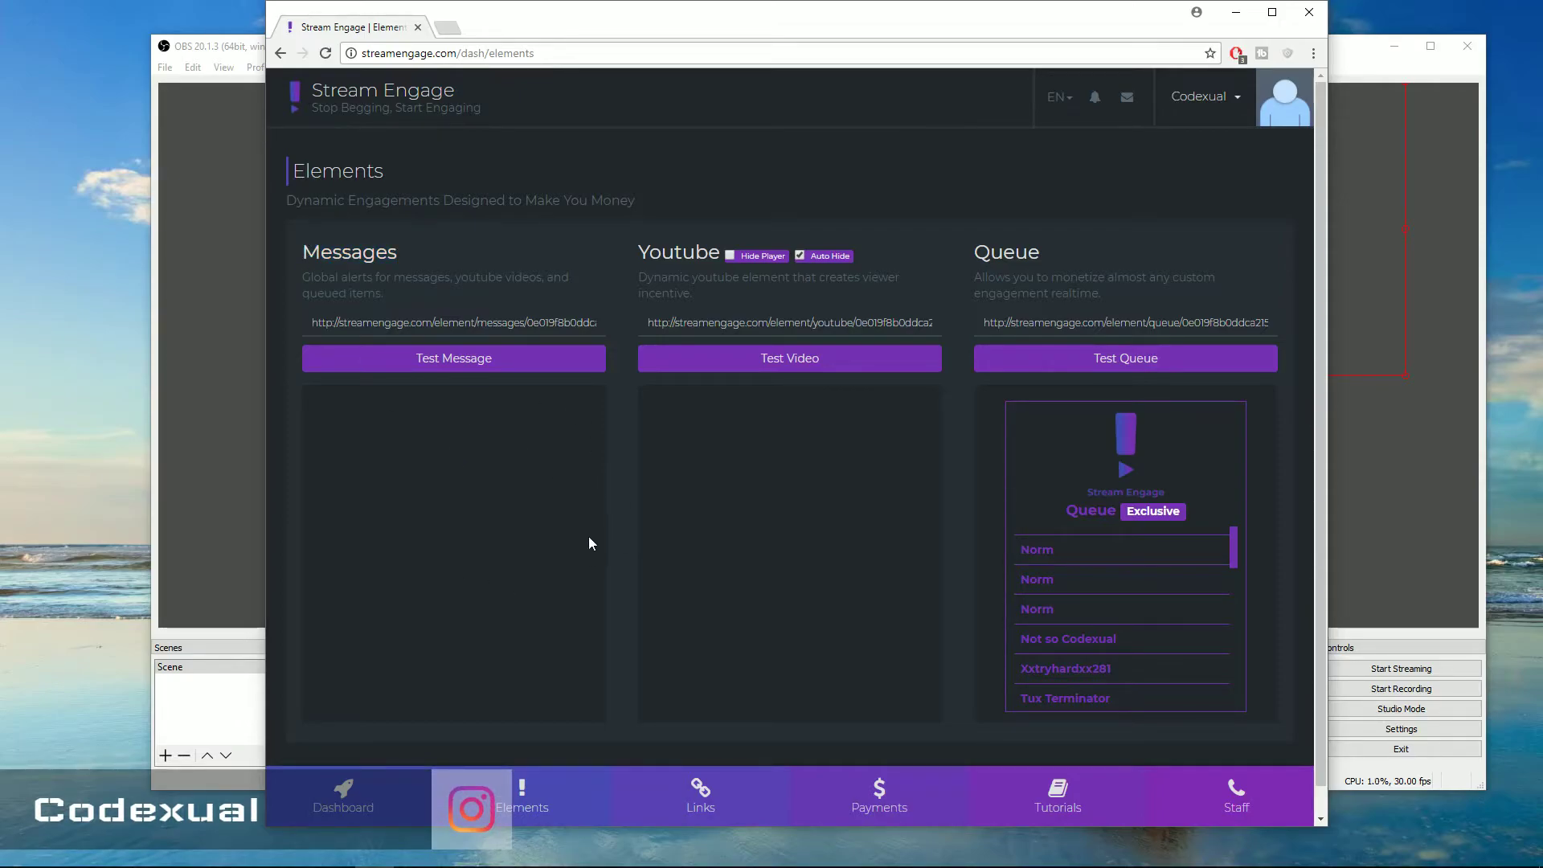
left_click(700, 369)
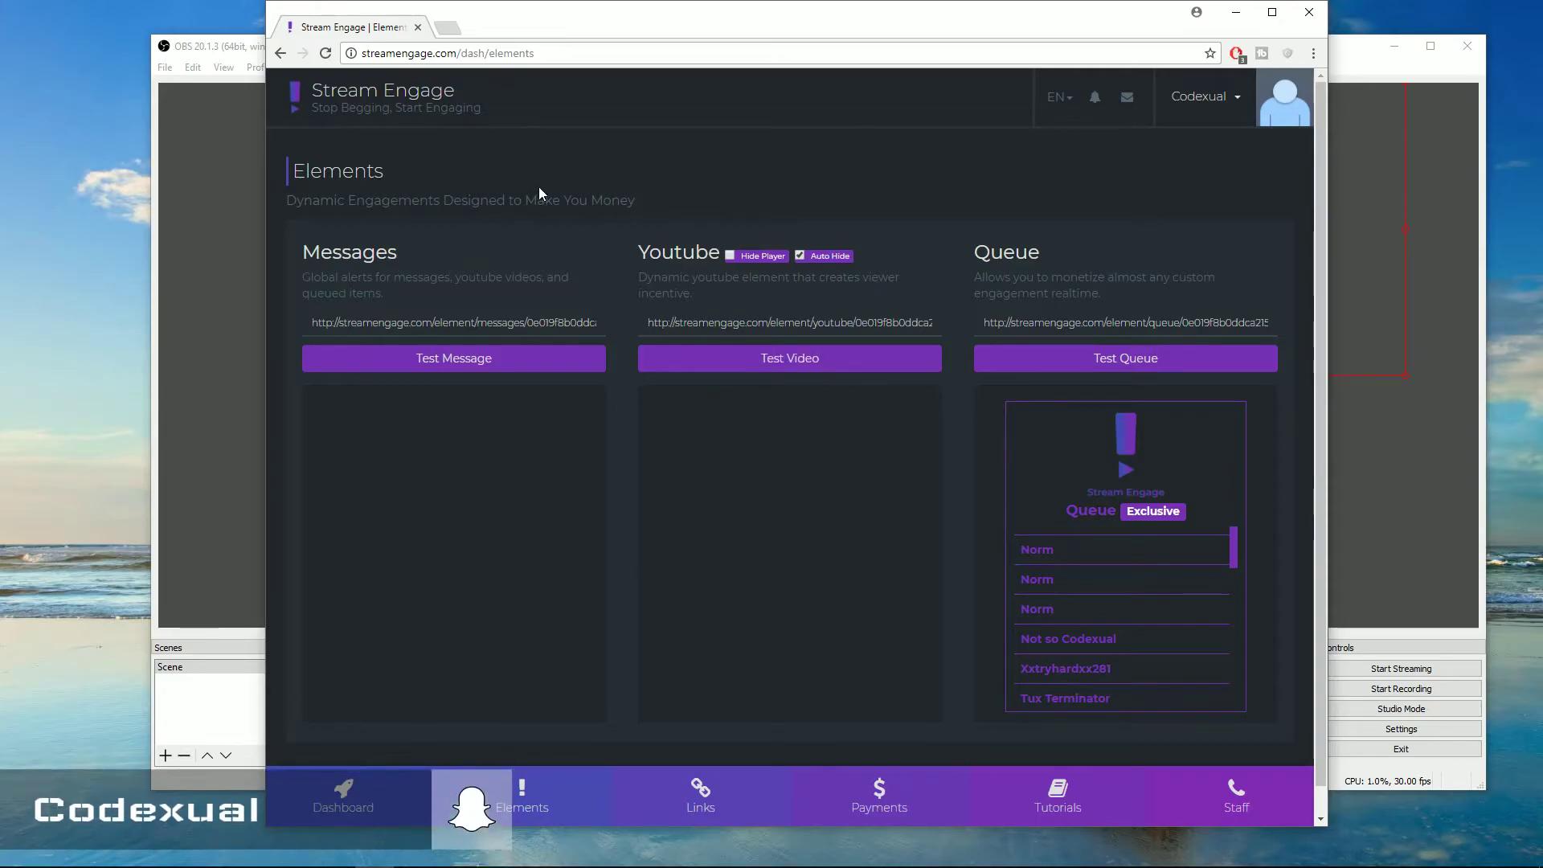
Open Links in a new tab, select the Main, message, youtube and queue viewer links, then return to Elements
middle_click(700, 793)
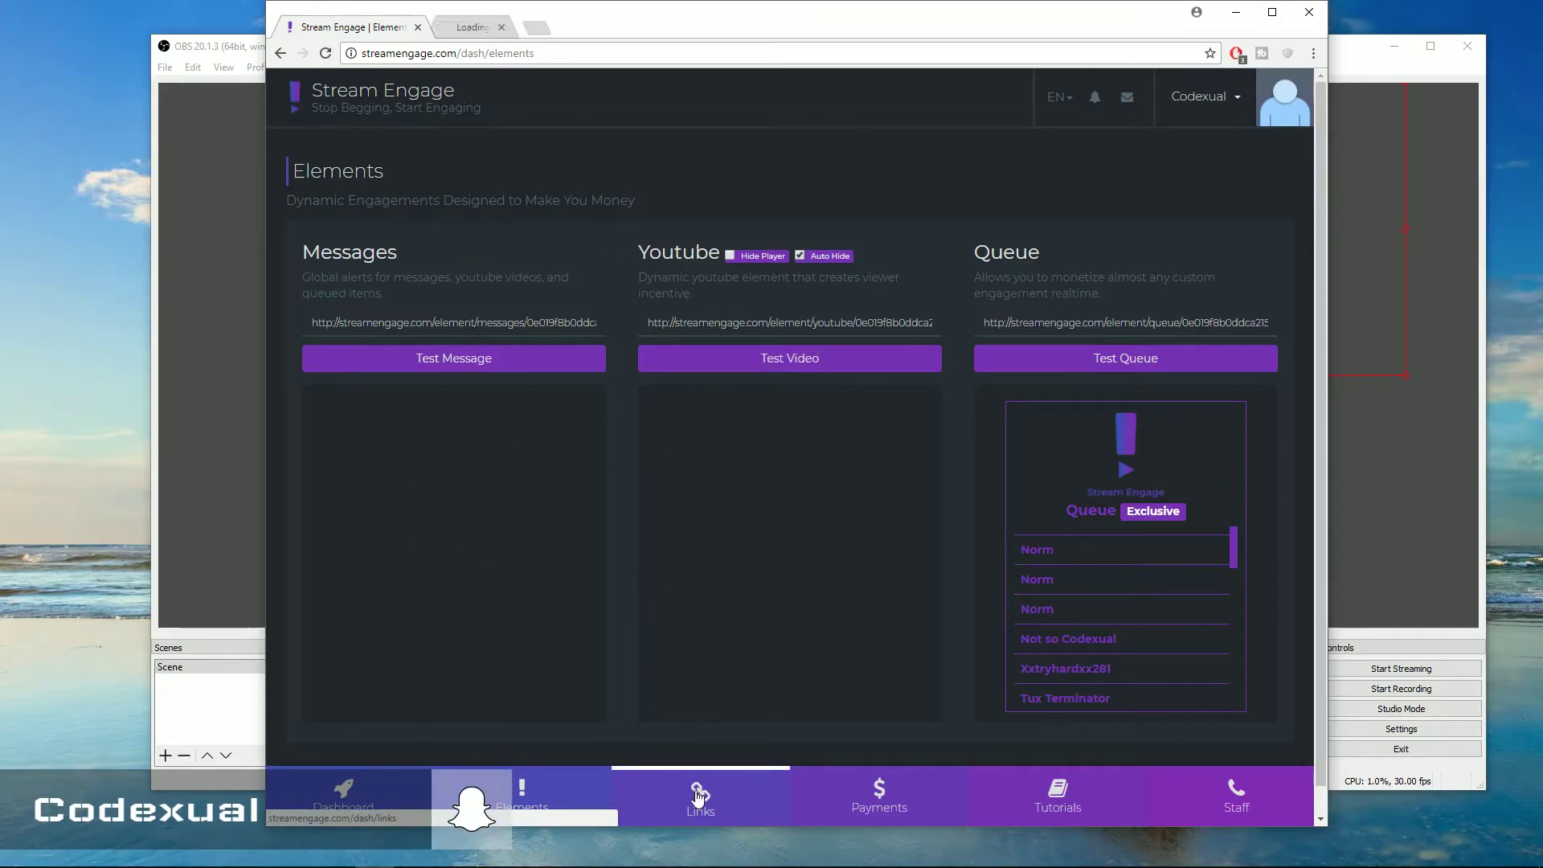
left_click(494, 32)
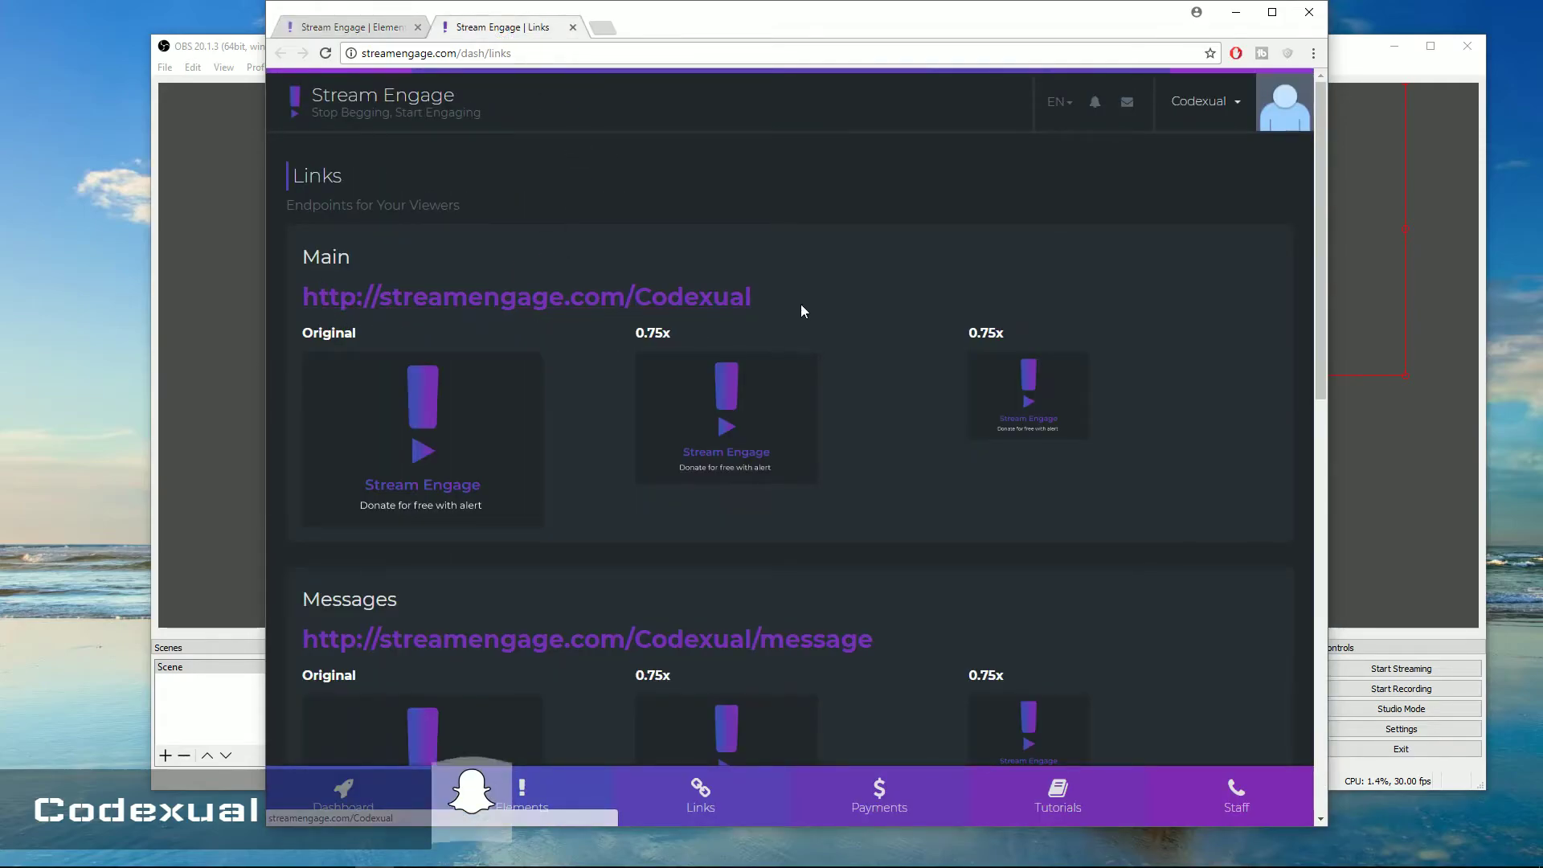
left_click_drag(801, 303, 360, 283)
scroll(585, 349, "down", 3)
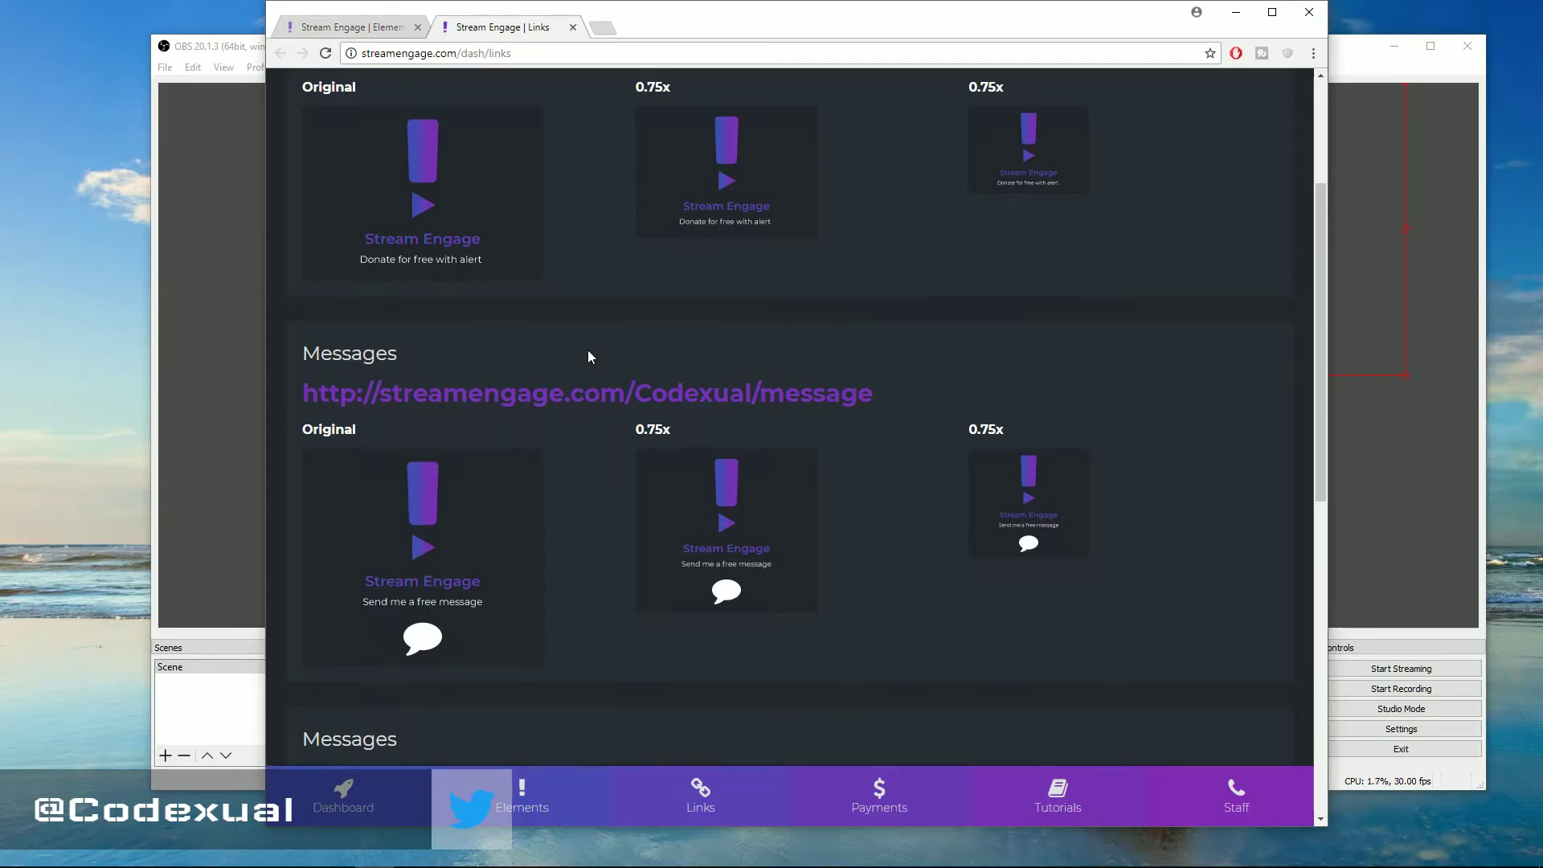
left_click_drag(955, 410, 329, 393)
scroll(839, 337, "down", 4)
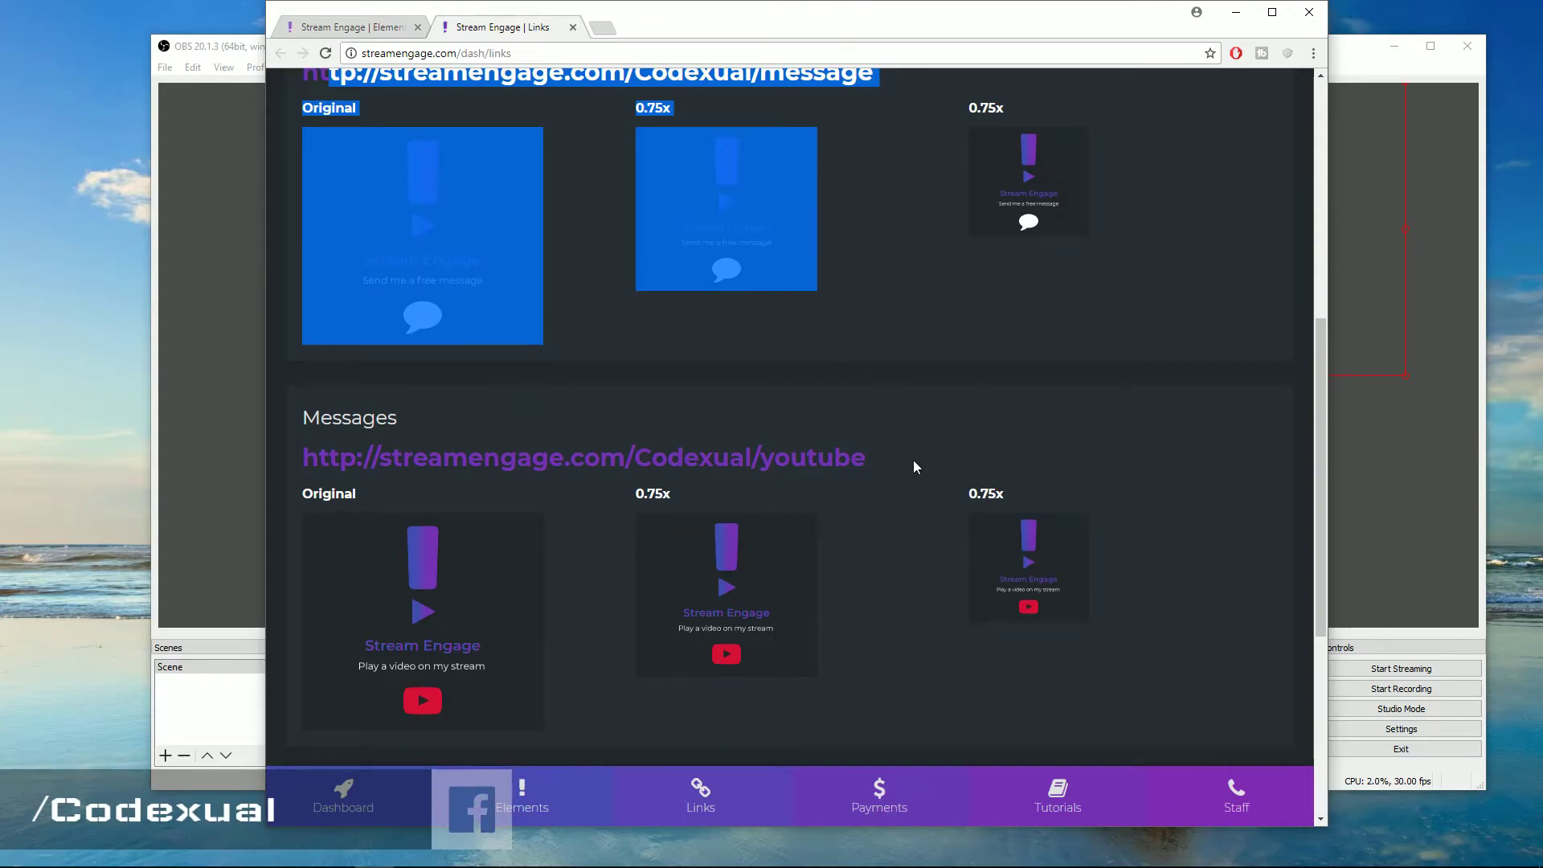
left_click_drag(912, 460, 299, 446)
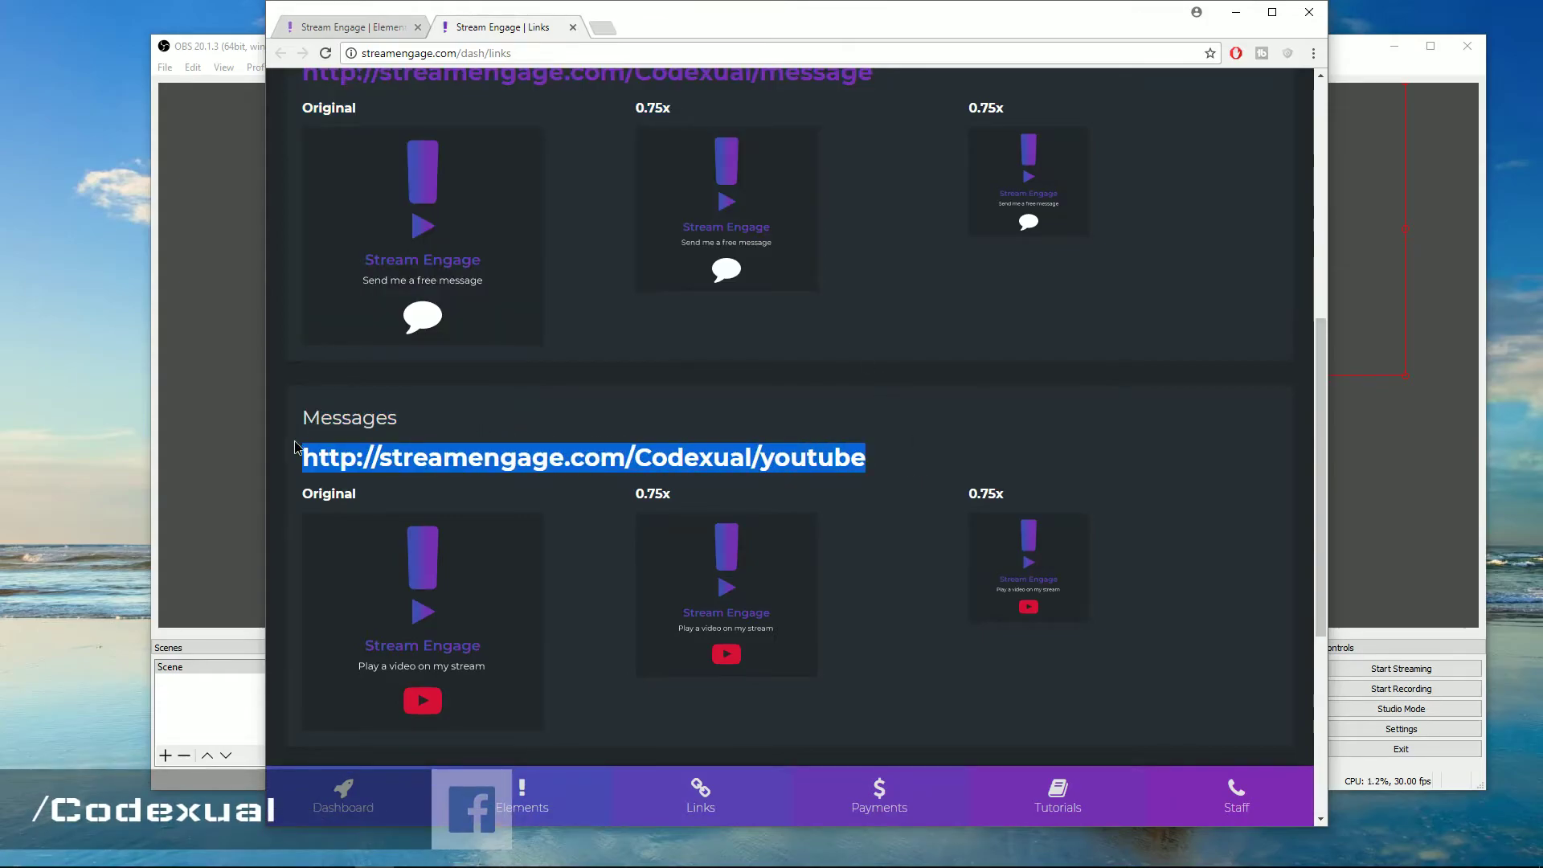
scroll(802, 424, "down", 5)
left_click_drag(859, 441, 313, 425)
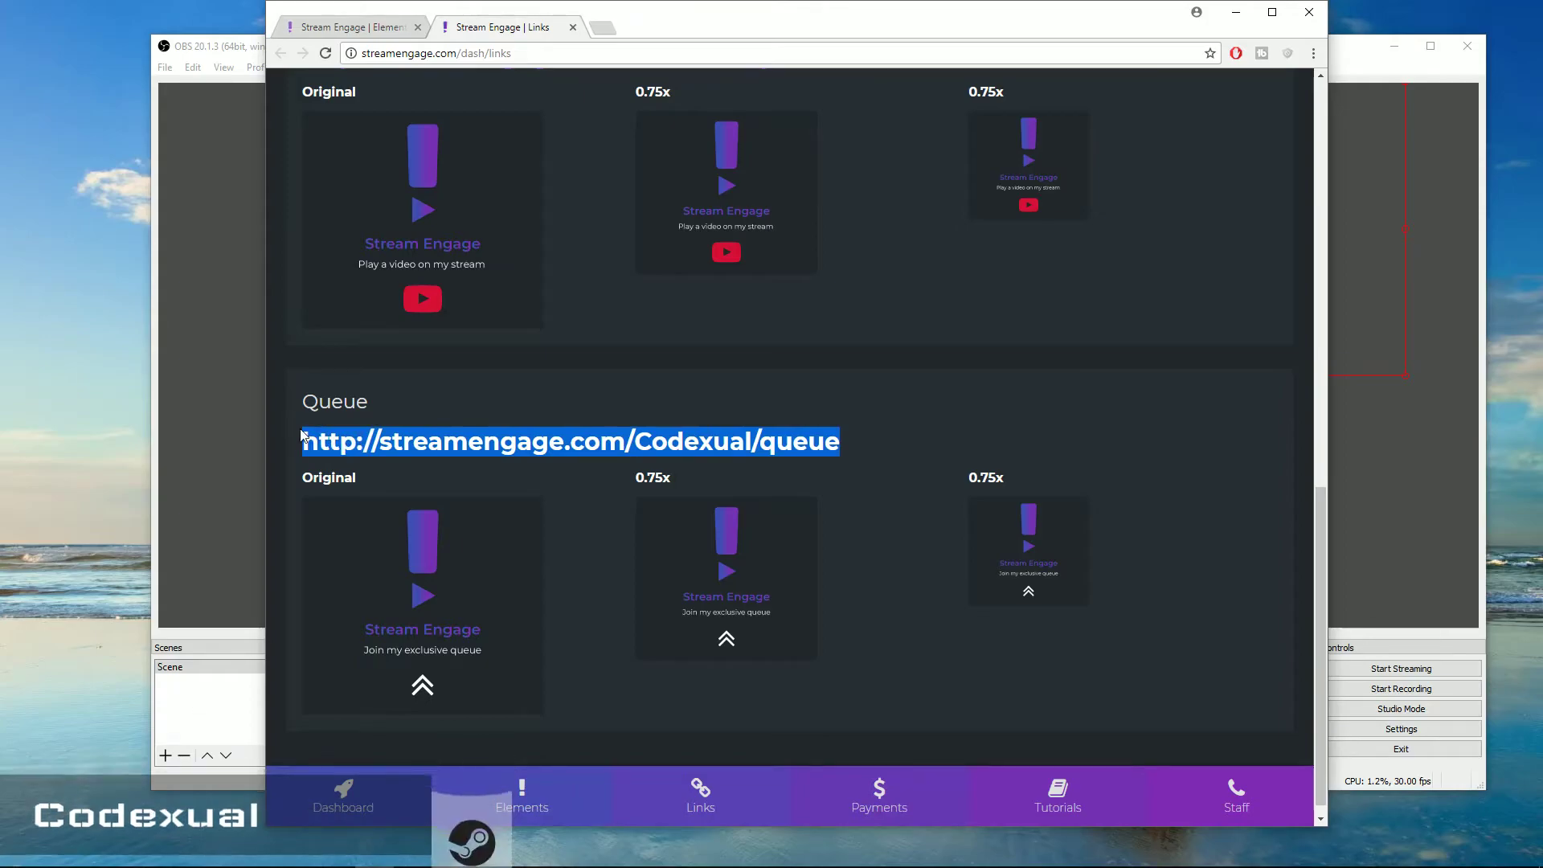
scroll(707, 370, "up", 15)
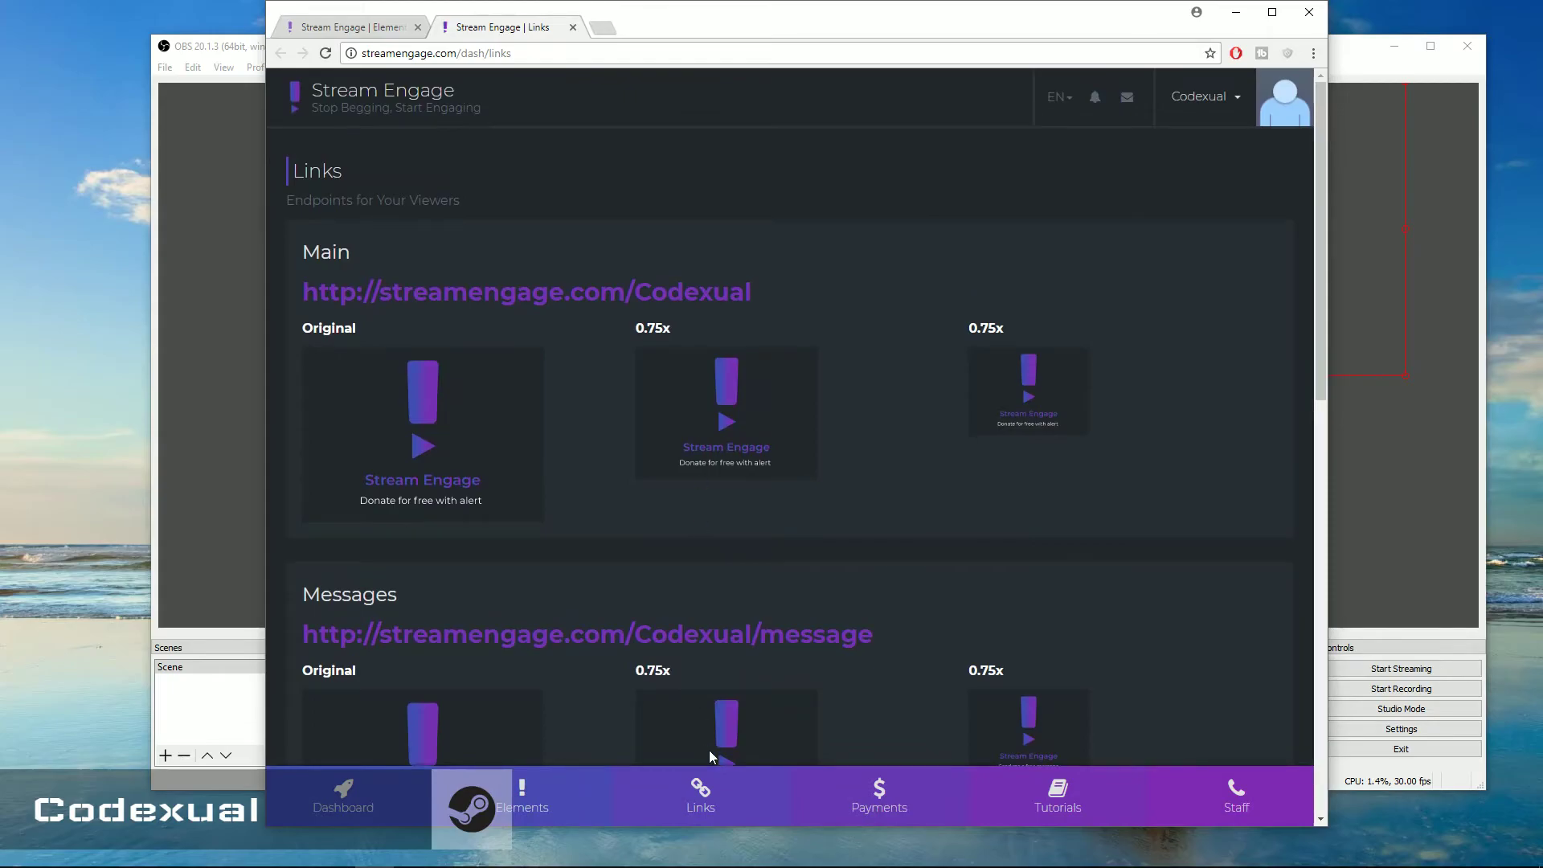
left_click(550, 792)
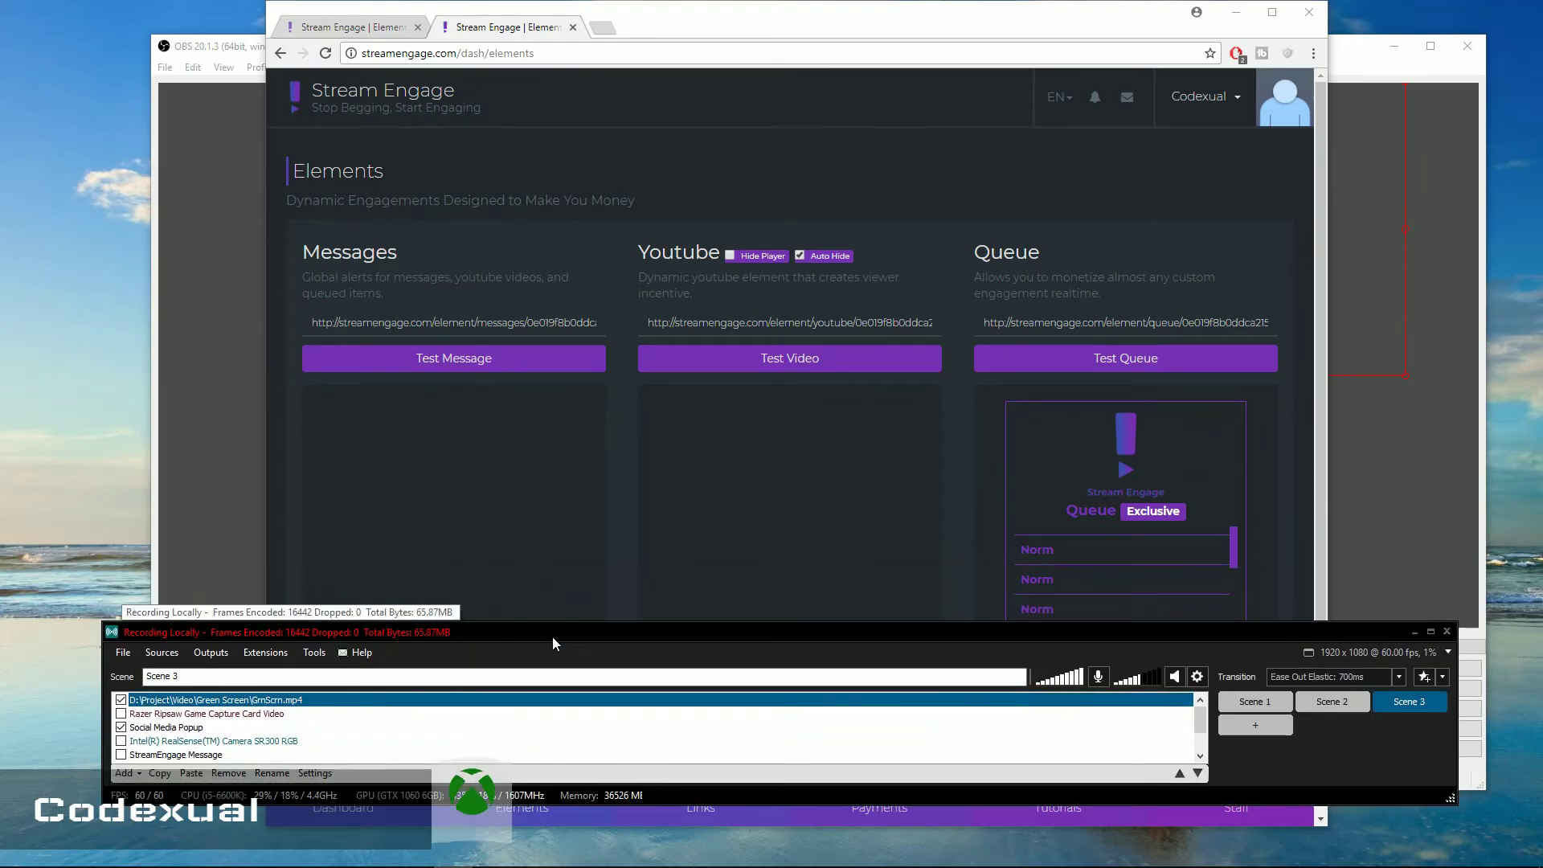
Move the XSplit Broadcaster window with Scene 3's sources higher over the Stream Engage page
left_click_drag(552, 637, 577, 375)
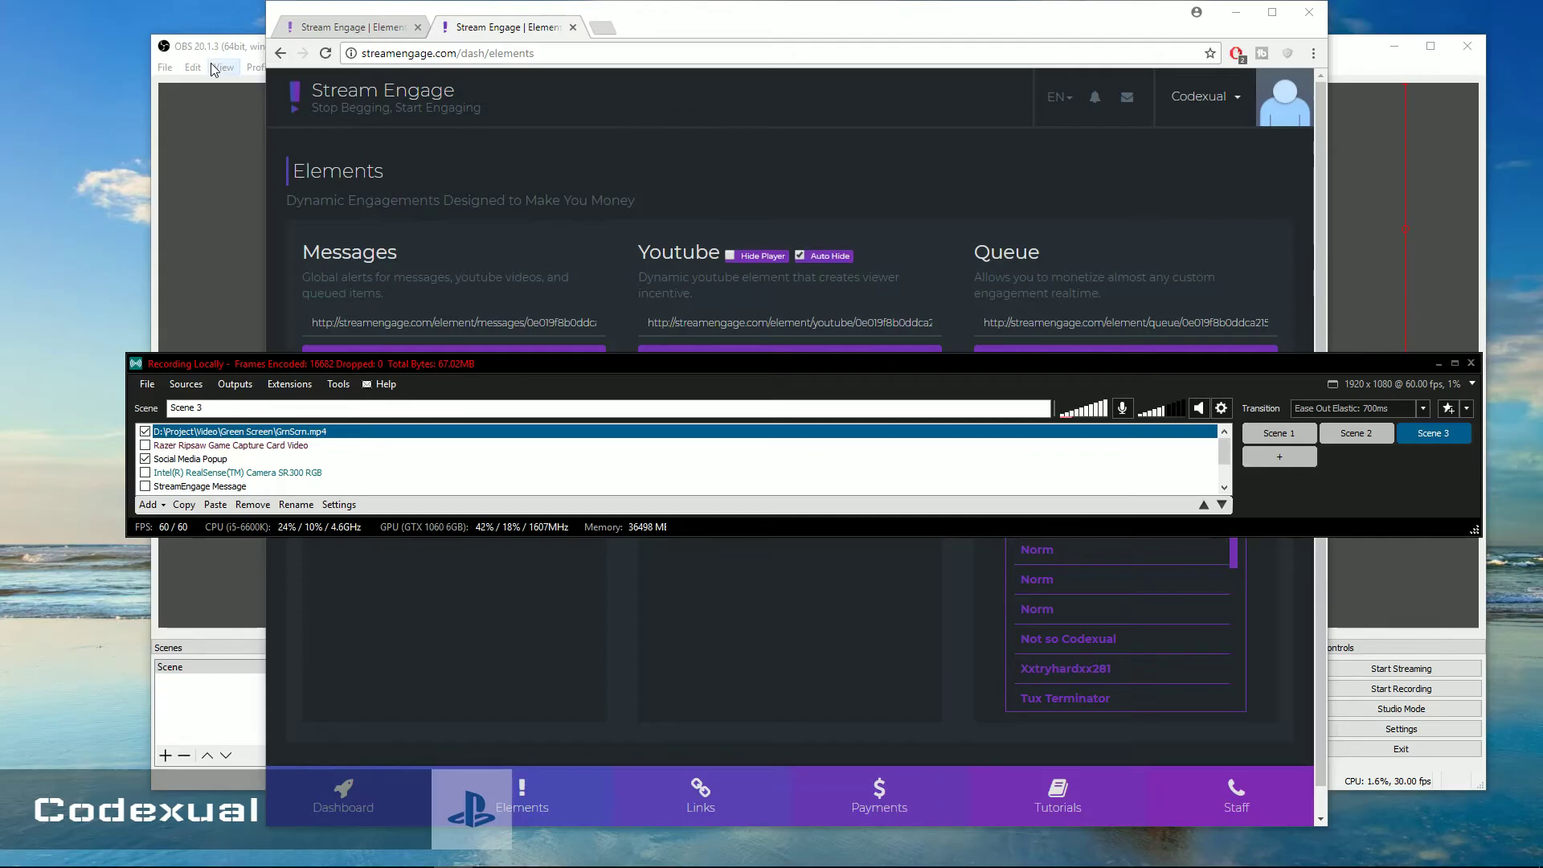
Add the pasted Stream Engage queue URL to Scene 3 as a webpage source
left_click(153, 509)
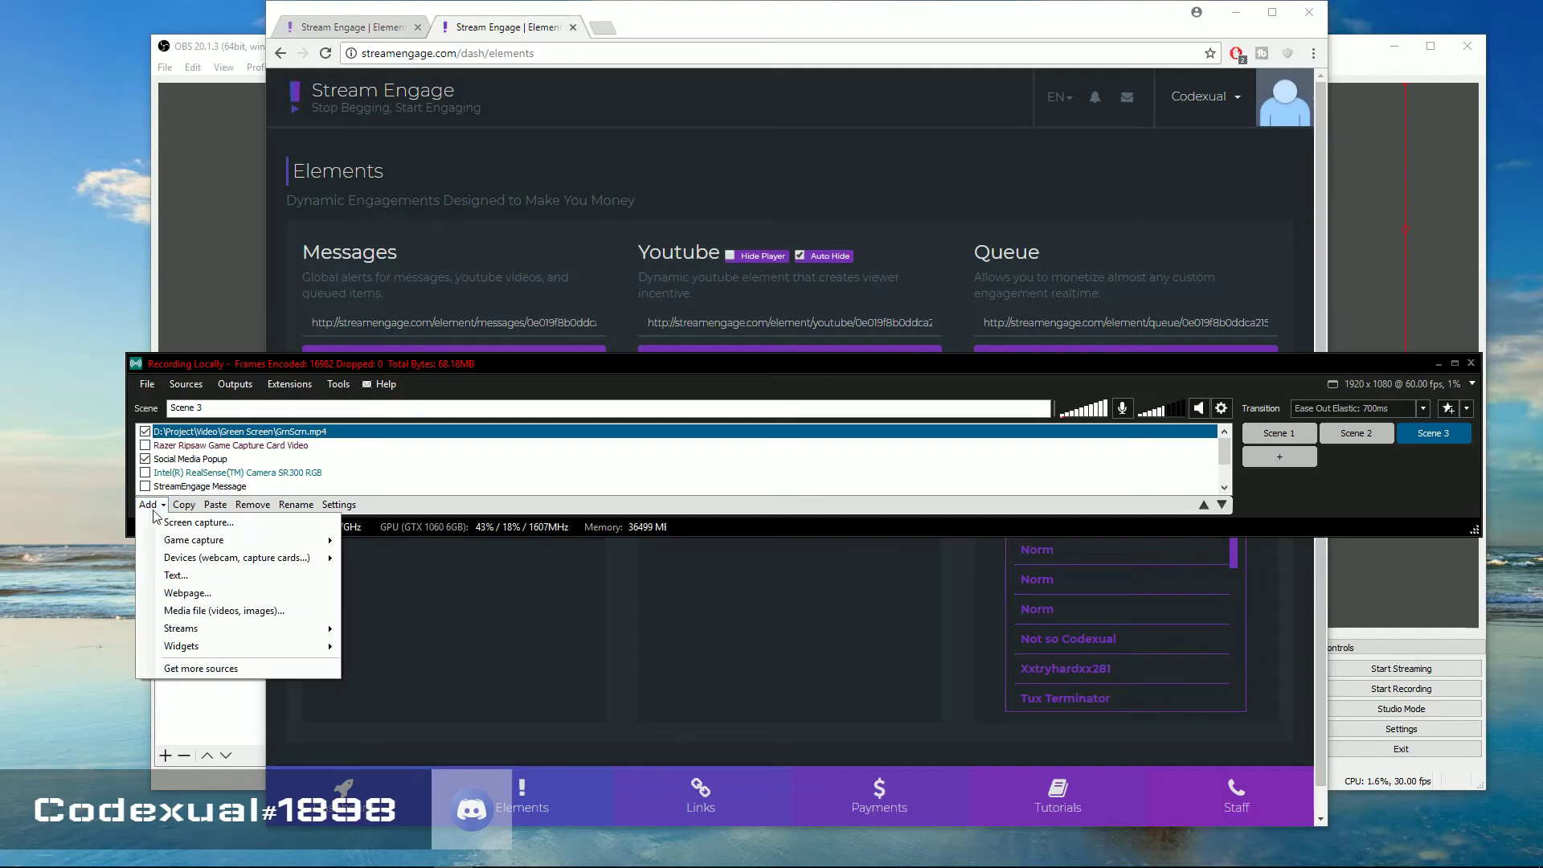
left_click(176, 594)
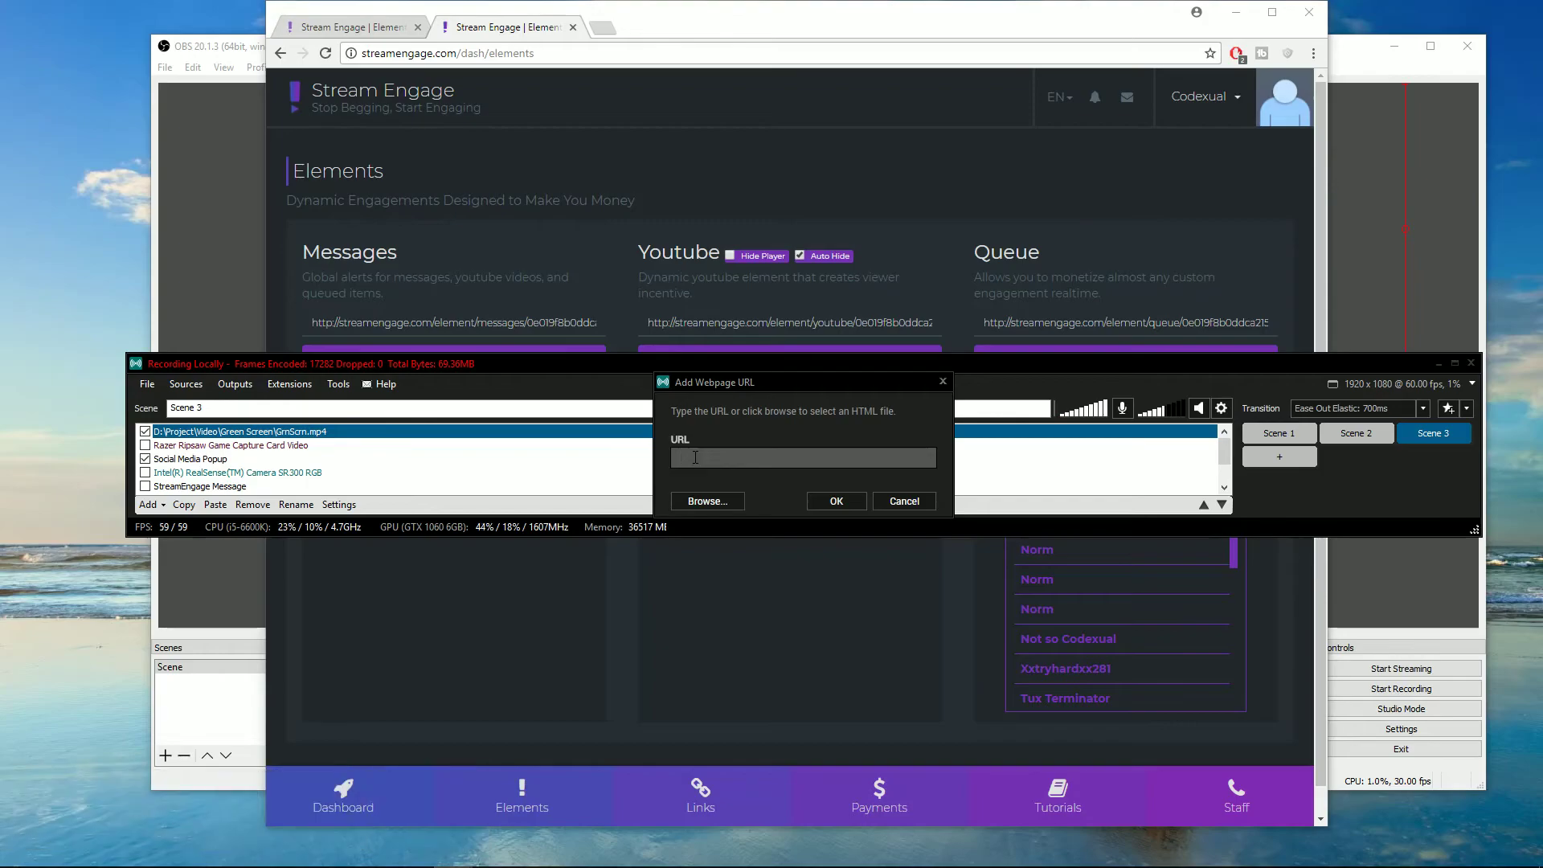
left_click(837, 500)
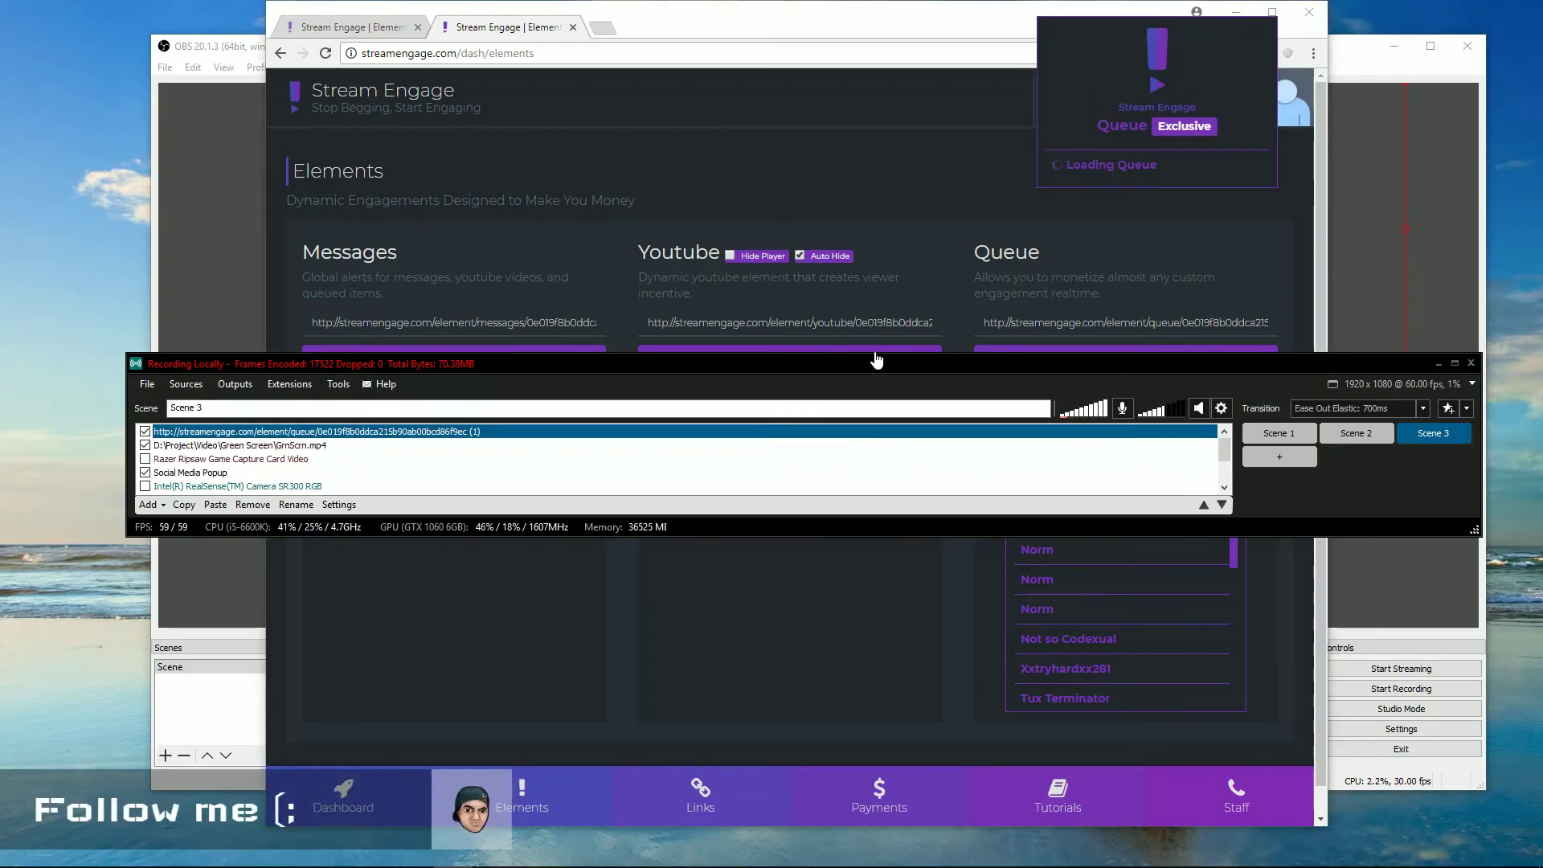
Enlarge the XSplit window to view its preview, then minimize XSplit Broadcaster
left_click_drag(877, 354, 878, 12)
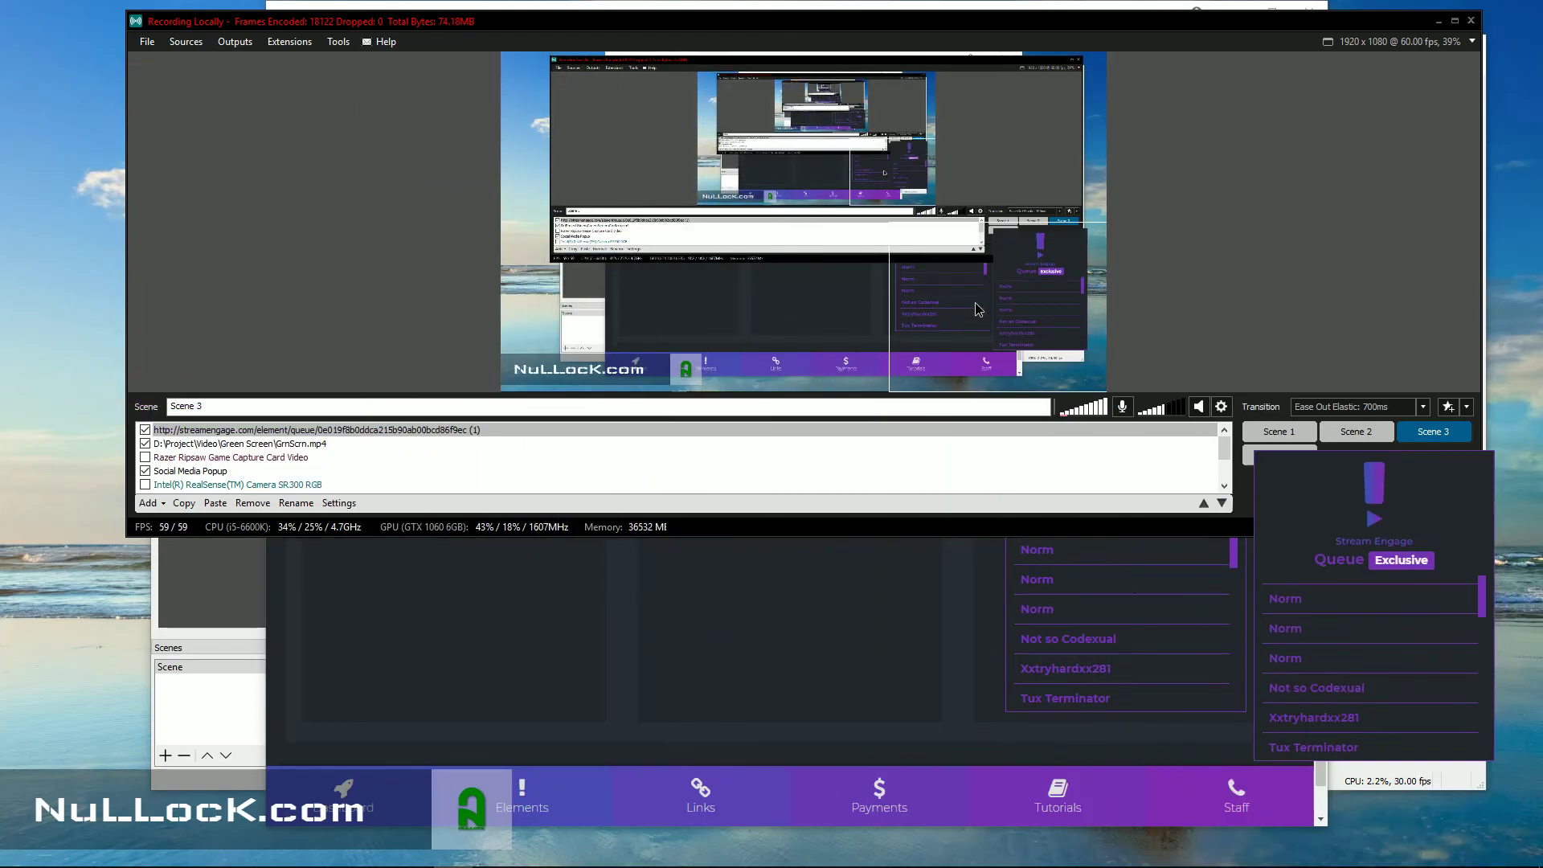
left_click(939, 23)
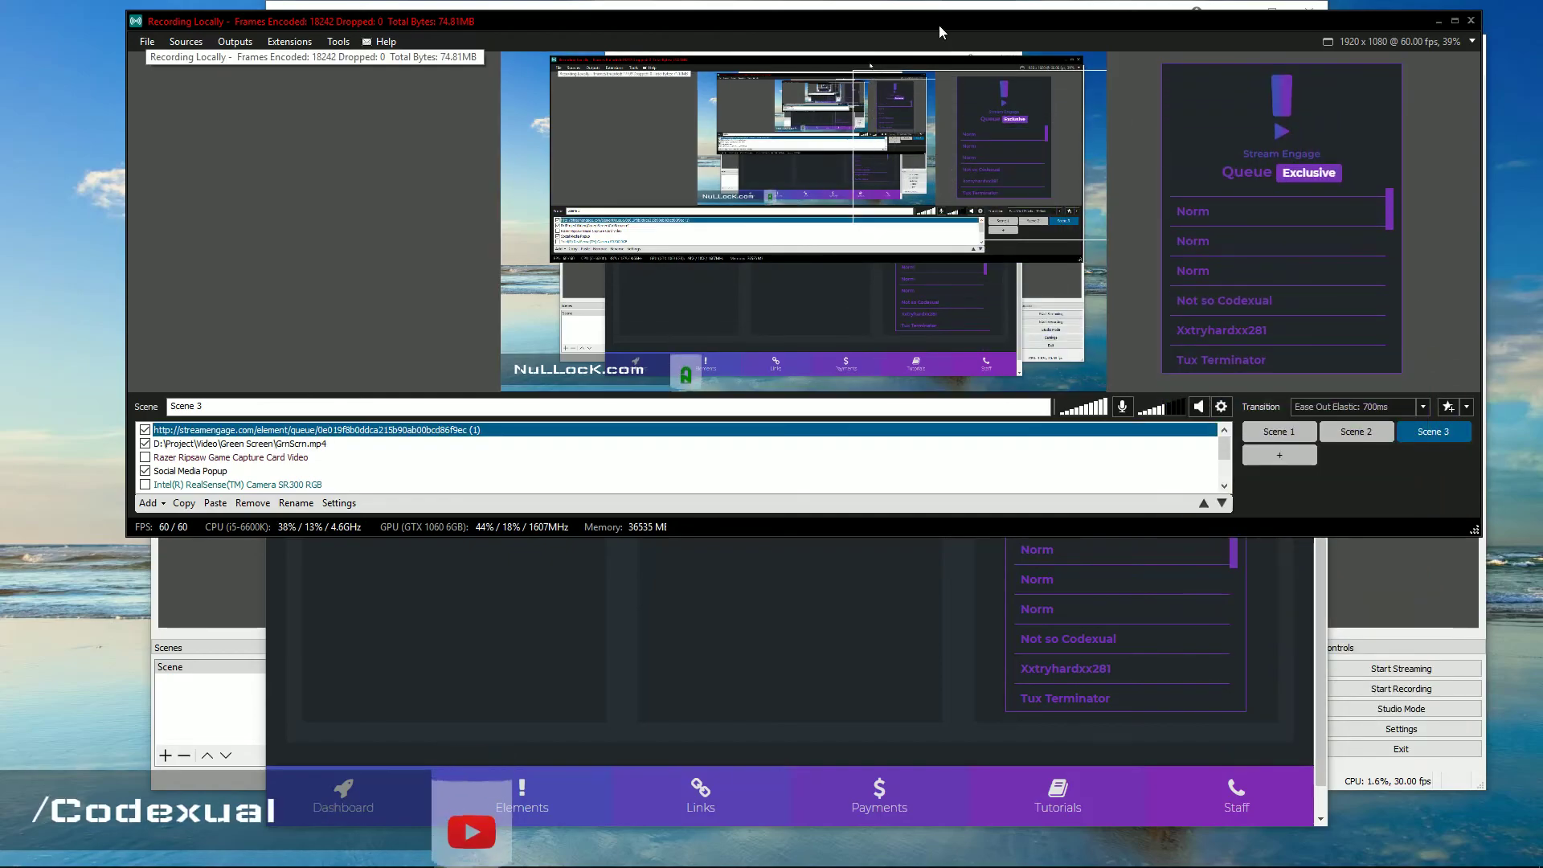
left_click(1438, 21)
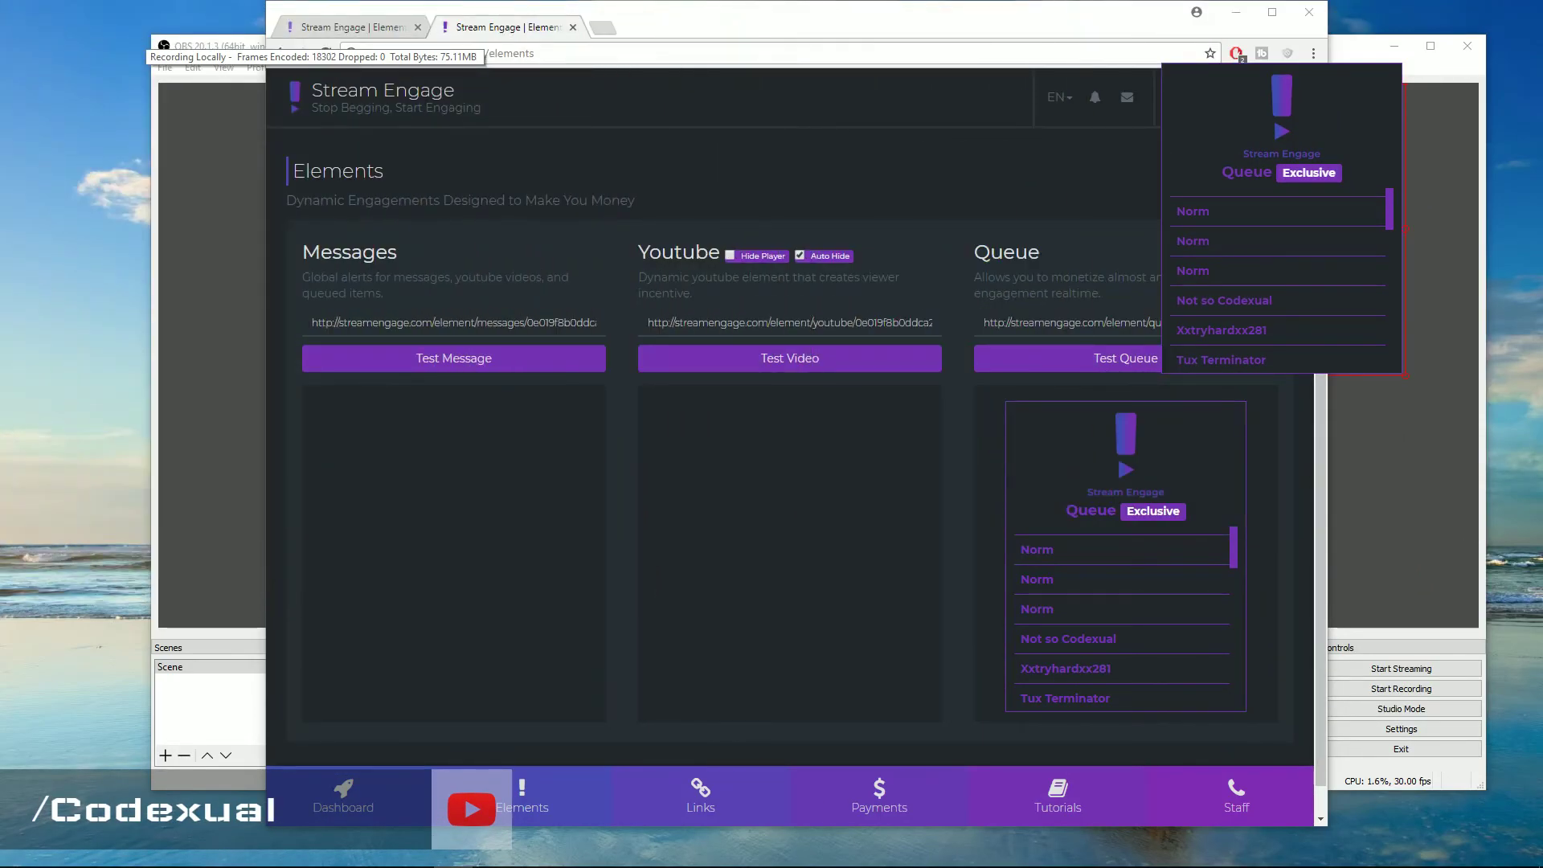